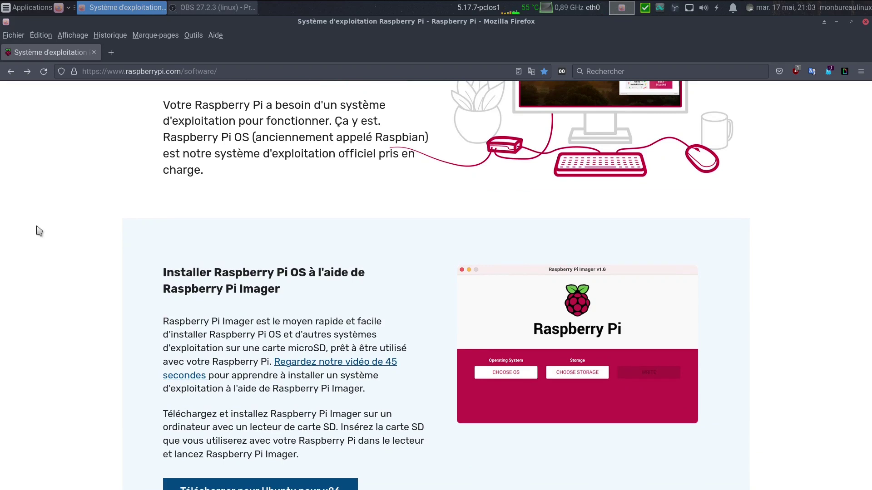
Step: Download the Raspberry Pi Imager package for Ubuntu x86 from the Raspberry Pi software page
scroll(39, 231, "down", 3)
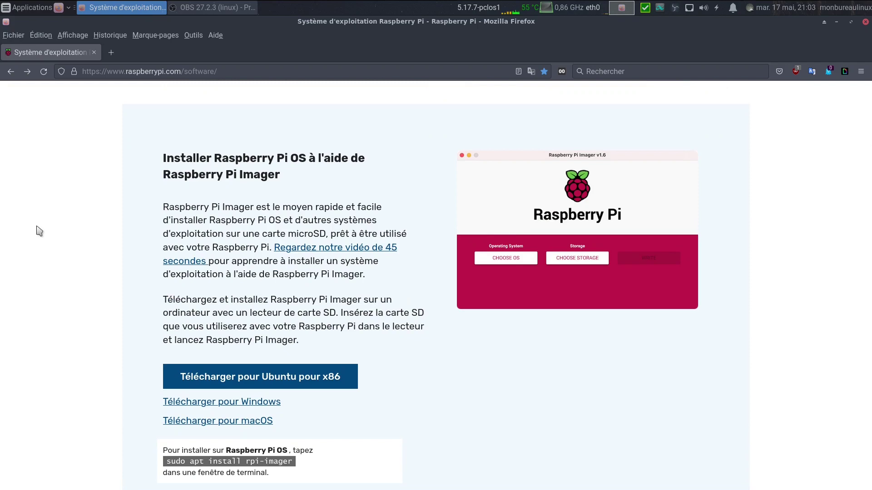
scroll(39, 231, "down", 2)
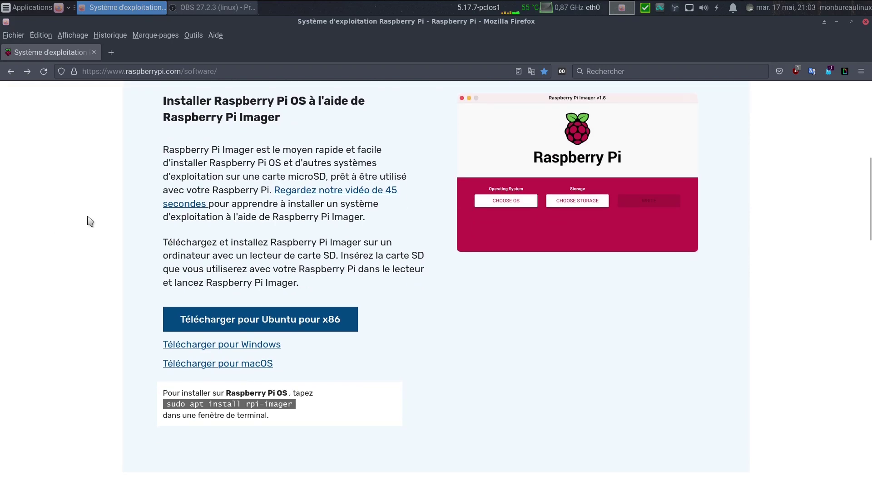
left_click(318, 328)
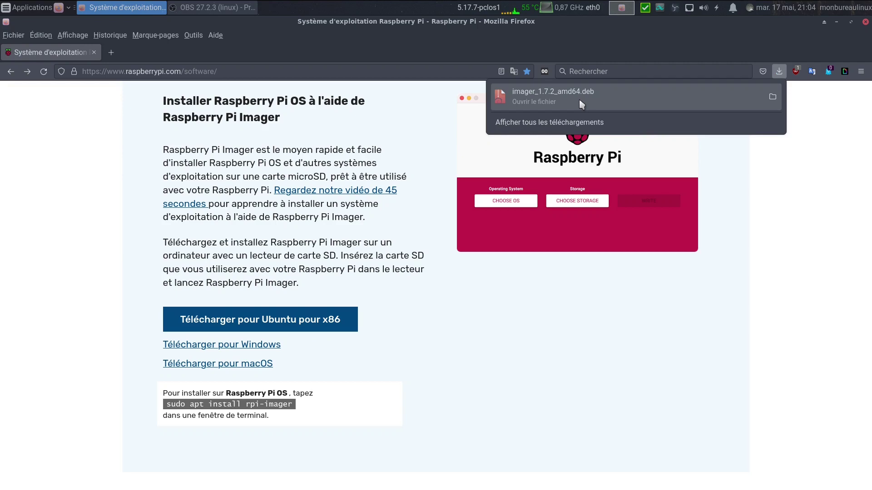
left_click(26, 276)
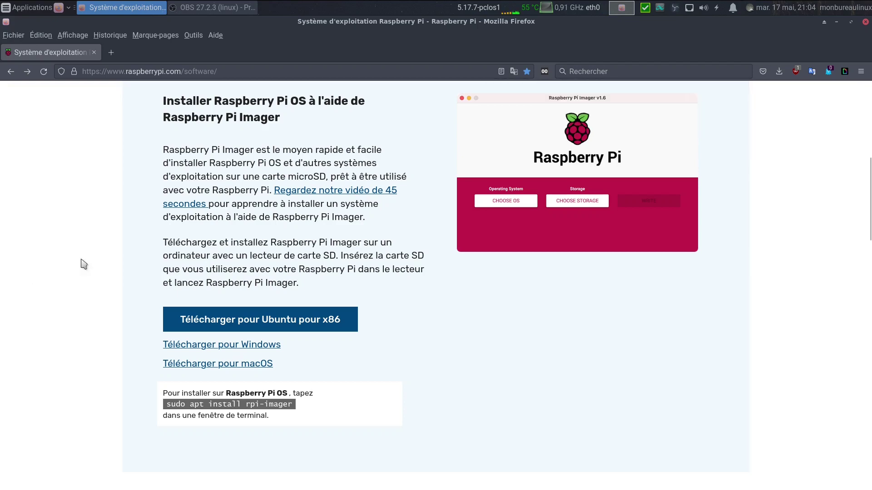
Step: Minimize the browser, search the application launcher for "im" to start Raspberry Pi Imager, and maximize its window
left_click(832, 22)
key("ctrl+space")
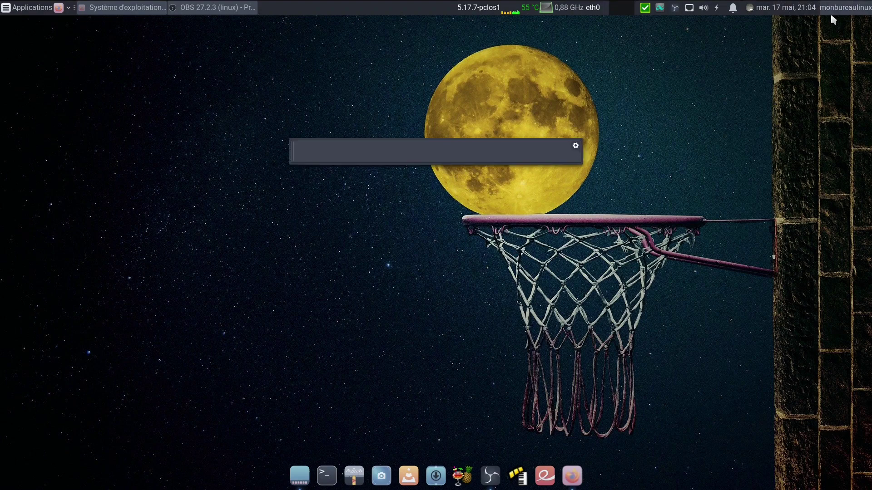
type("im")
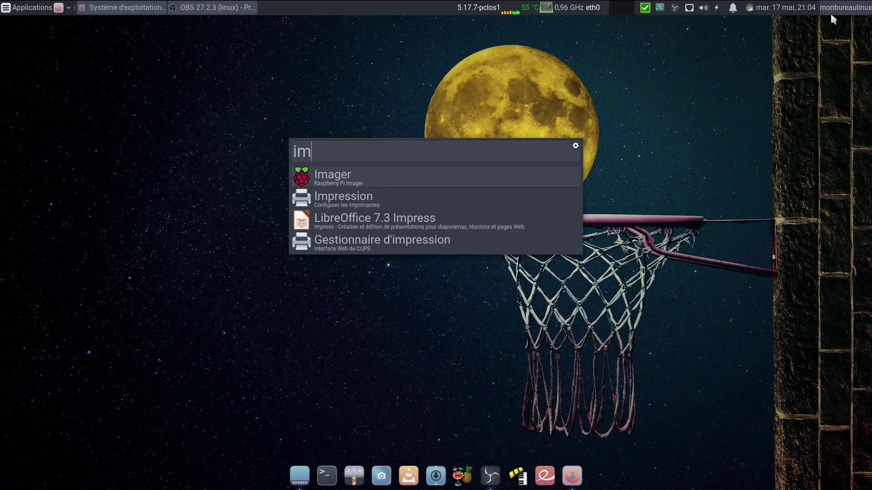
key("Return")
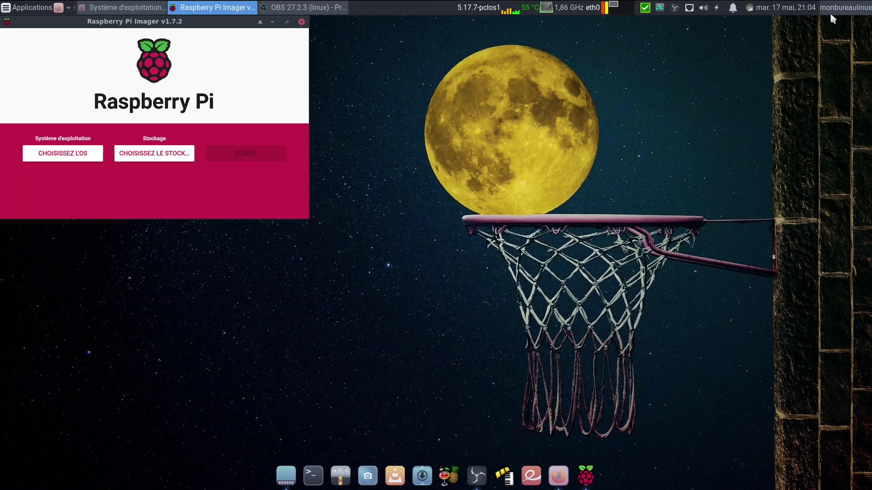
left_click(286, 22)
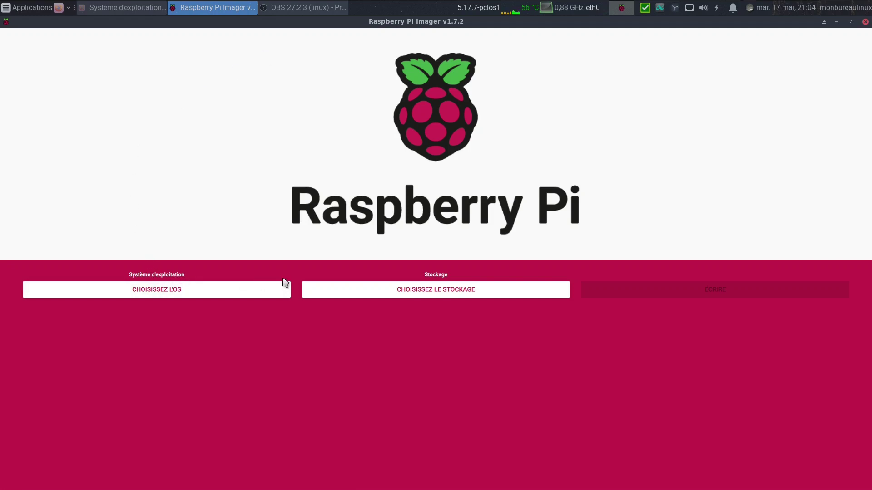
Step: Open the operating system chooser, review the other Raspberry Pi OS images, and return to the main list
left_click(159, 295)
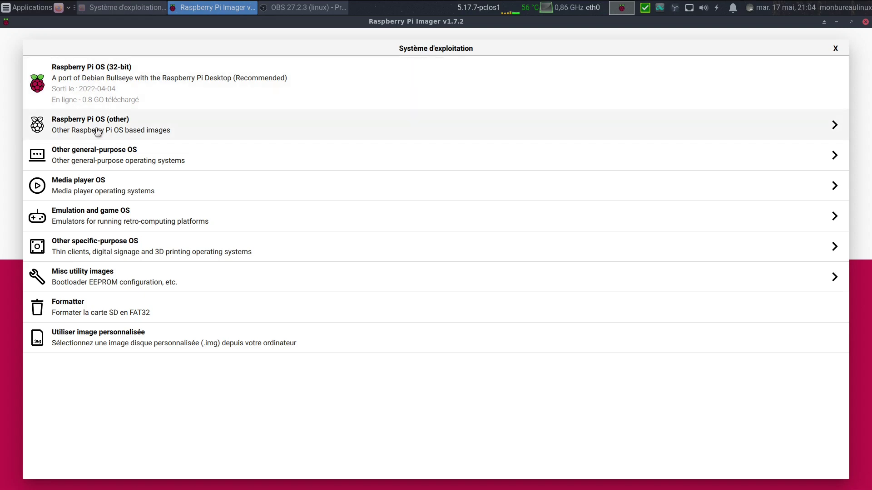
left_click(98, 132)
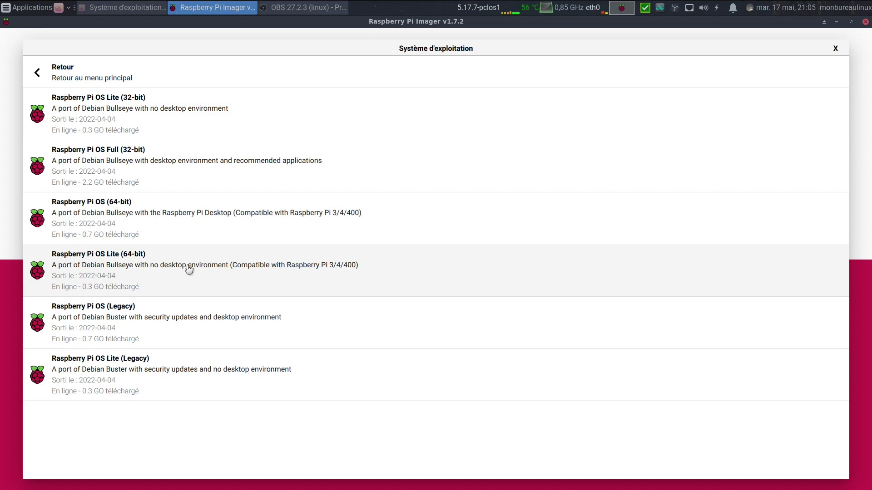
left_click(37, 78)
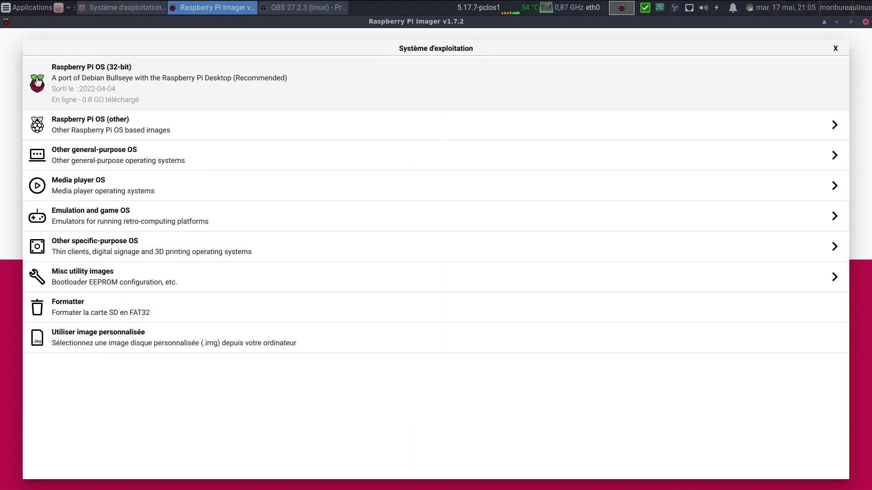
Step: Review the Ubuntu images among the general-purpose systems and view the Ubuntu Desktop 22.04 LTS web page before returning to Imager
left_click(113, 163)
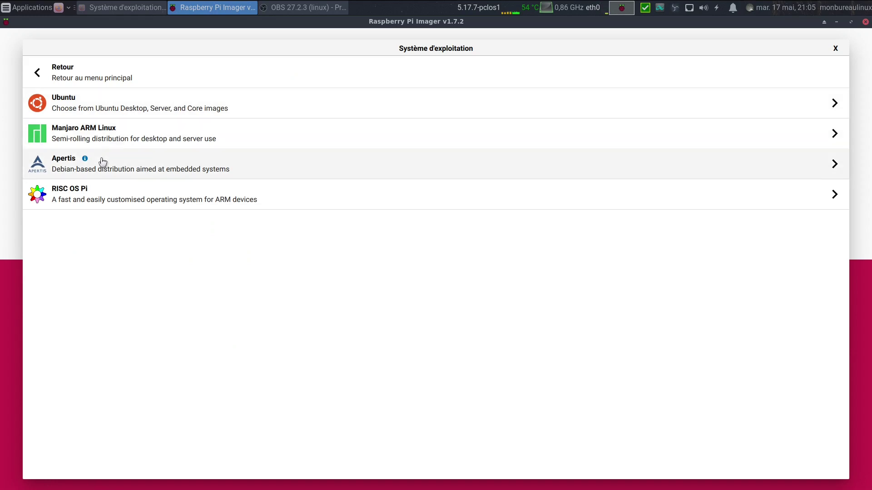
left_click(91, 103)
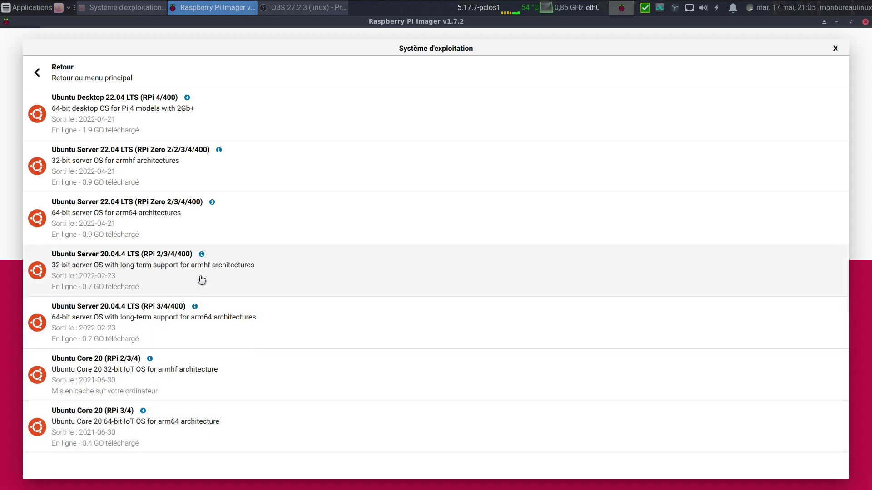
left_click(187, 98)
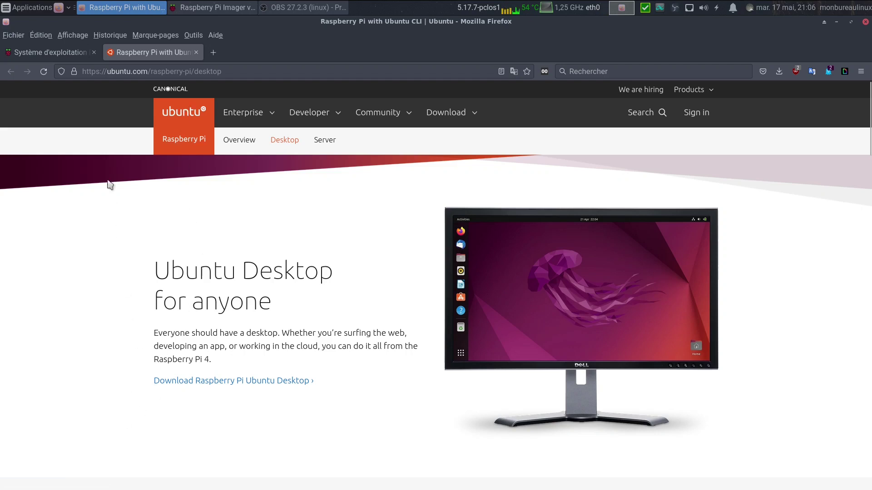
left_click(193, 14)
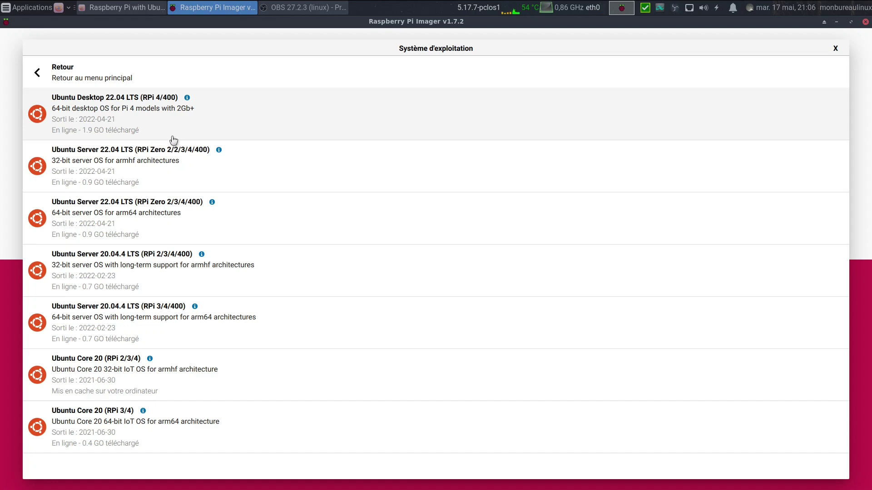
left_click(38, 74)
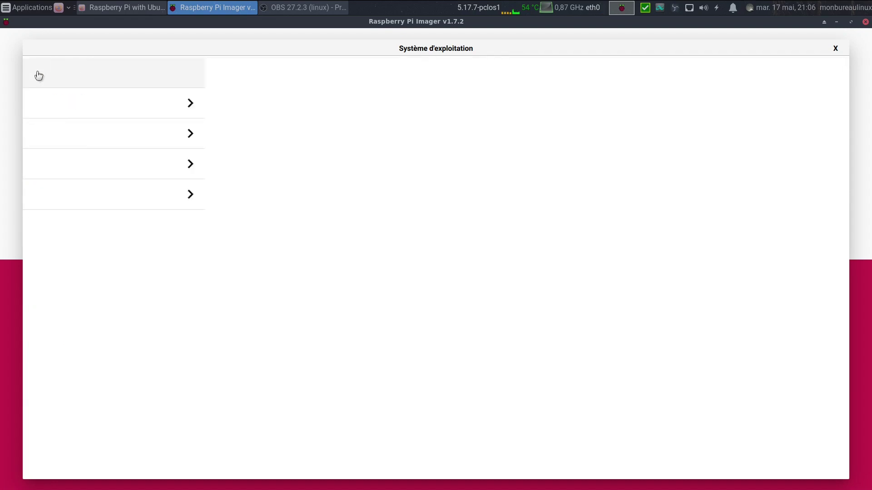
Step: Review the Manjaro ARM Linux images and the KDE Plasma 22.04 web page, and return to Imager's general-purpose systems
left_click(118, 138)
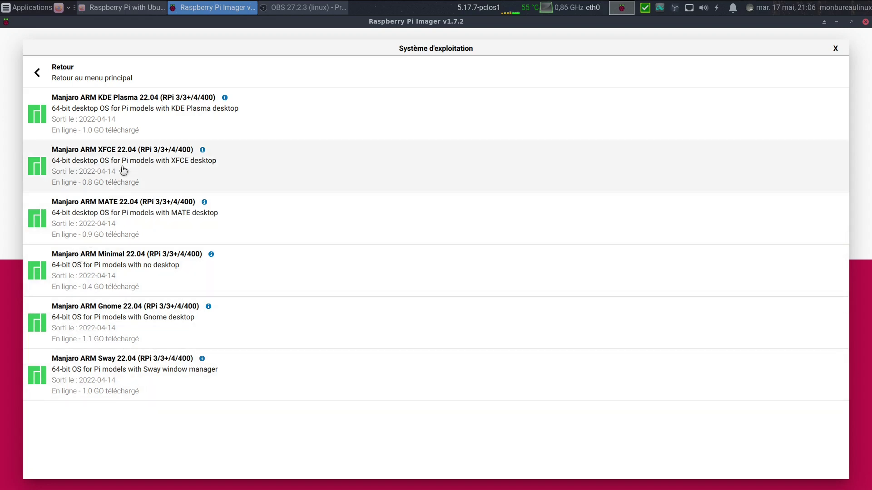
left_click(225, 98)
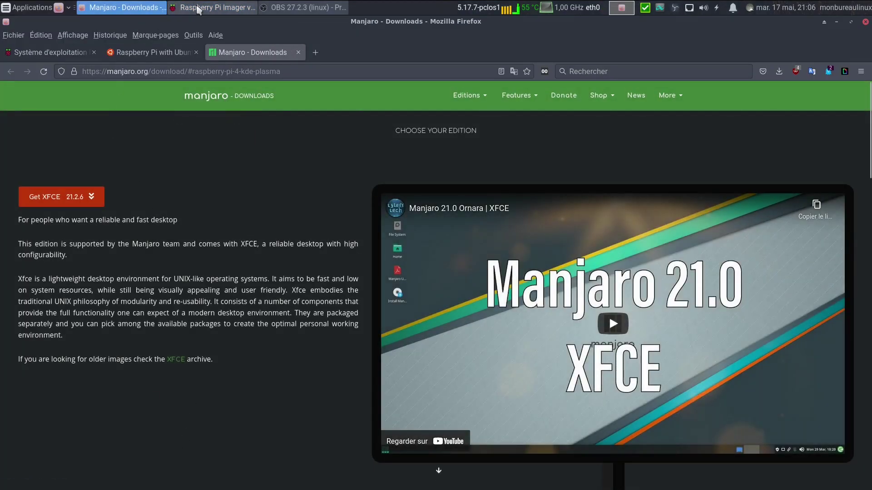
left_click(212, 7)
left_click(48, 69)
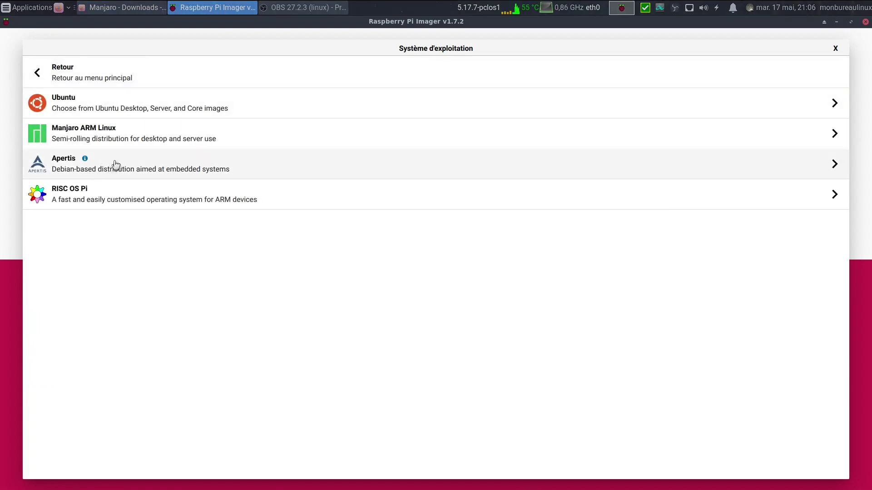
Step: Examine the stable Apertis images and the RISC OS Pi image, and return to the main operating system list
left_click(158, 164)
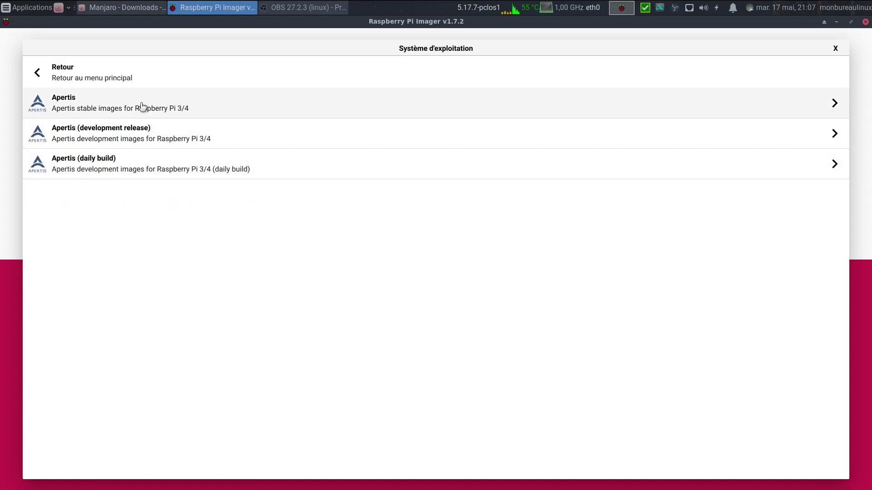
left_click(142, 107)
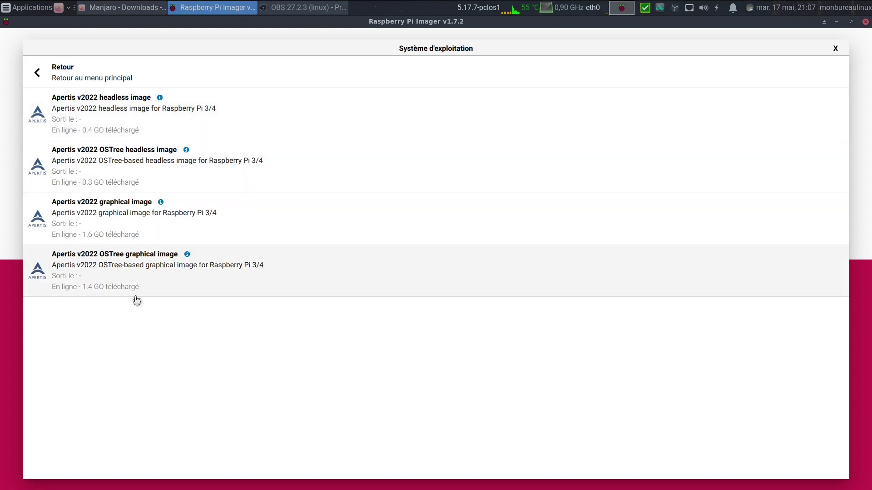
left_click(53, 74)
left_click(69, 199)
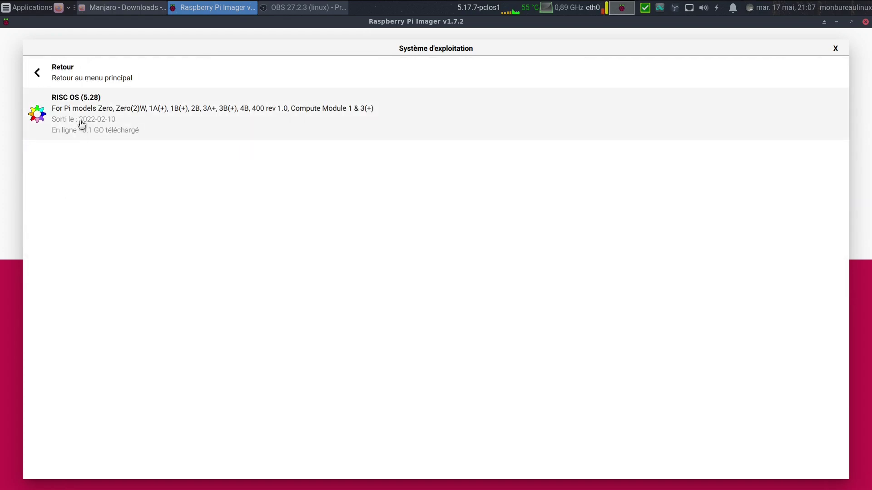
left_click(67, 74)
left_click(58, 76)
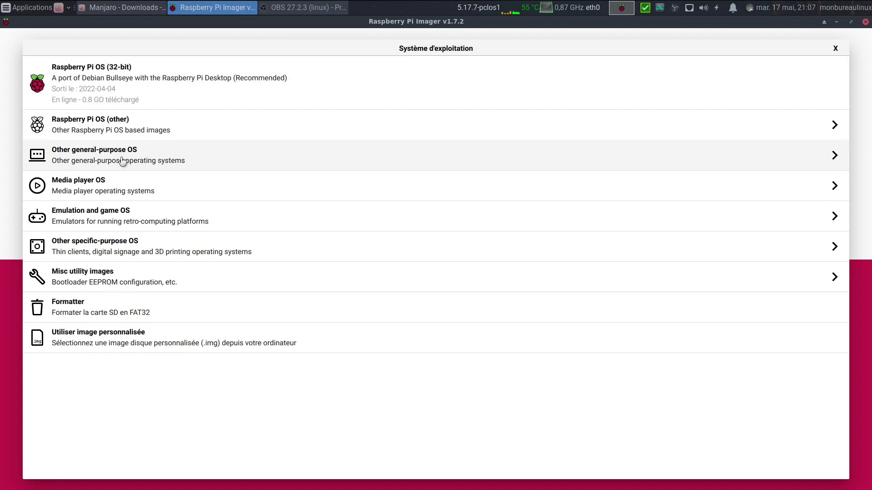
Step: Examine the LibreELEC, OSMC and Volumio images in the media player category, and return to the main list
left_click(93, 188)
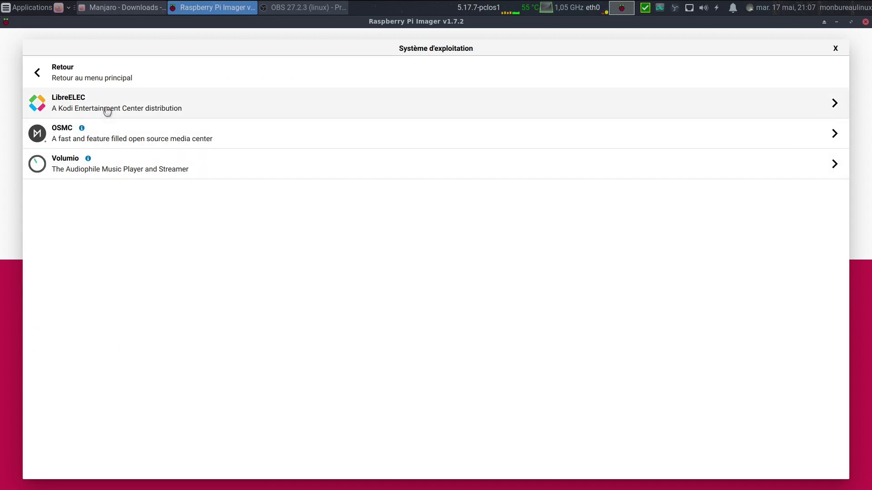
left_click(107, 112)
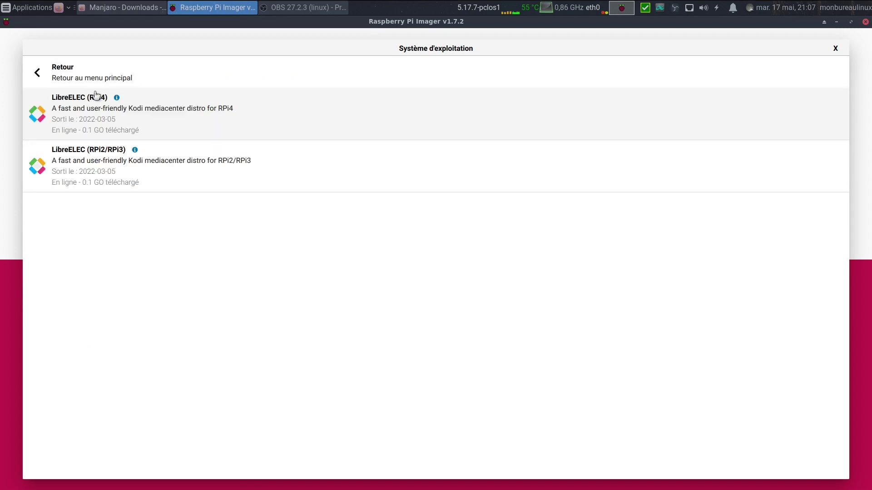
left_click(78, 80)
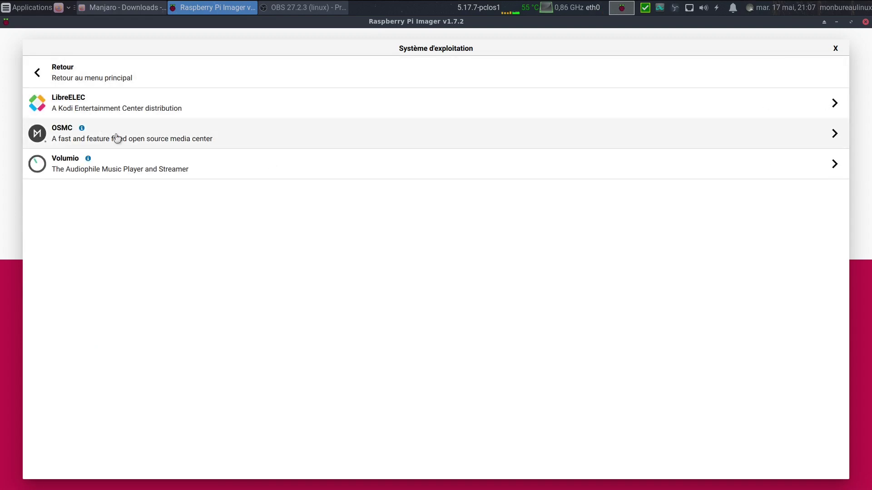
left_click(117, 138)
left_click(69, 77)
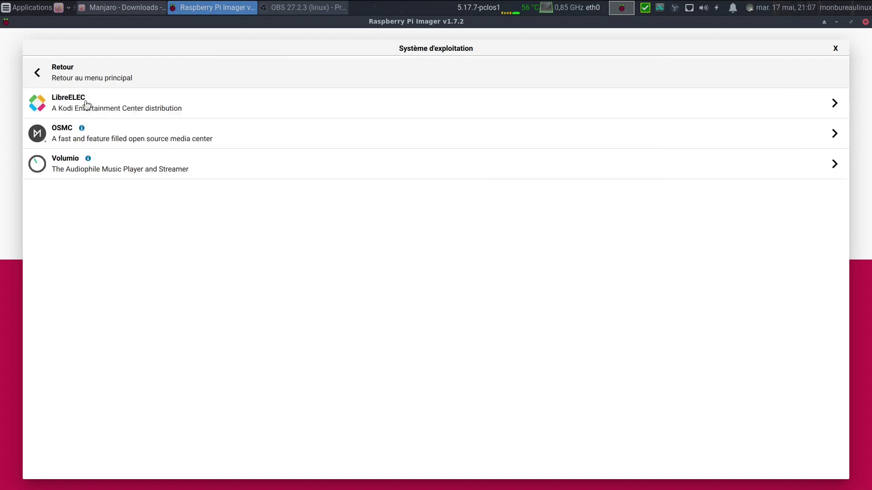
left_click(119, 170)
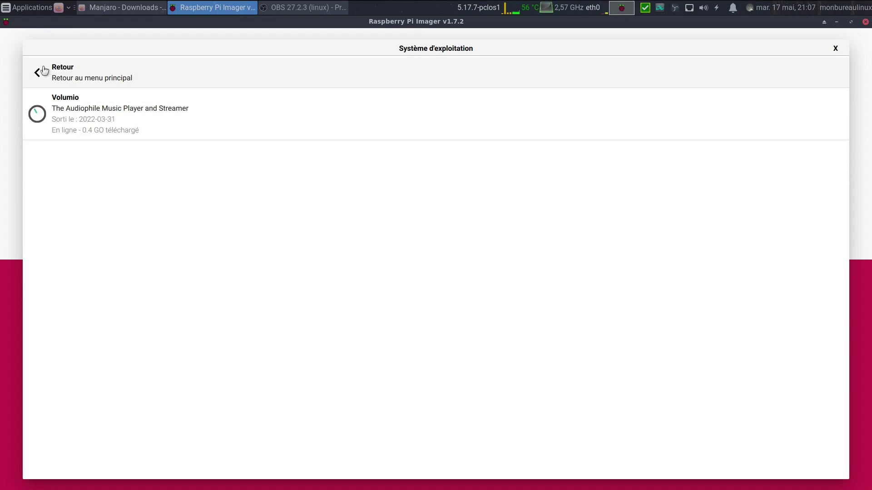
left_click(44, 70)
left_click(40, 74)
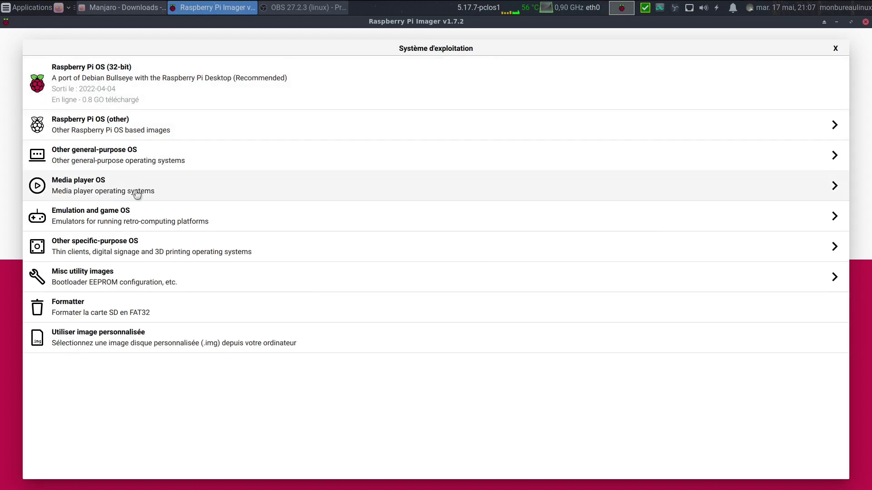
Step: In the emulation and game category, view Lakka's website, and return to Imager to list the Lakka images
left_click(143, 222)
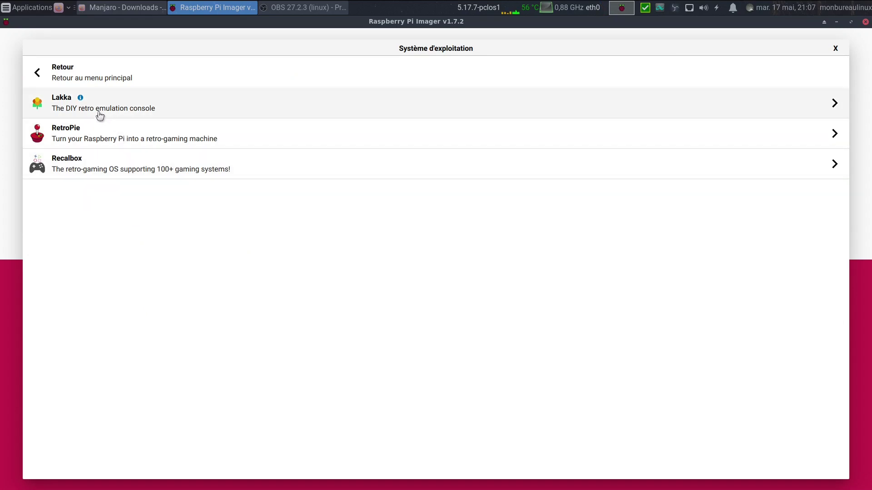
left_click(80, 98)
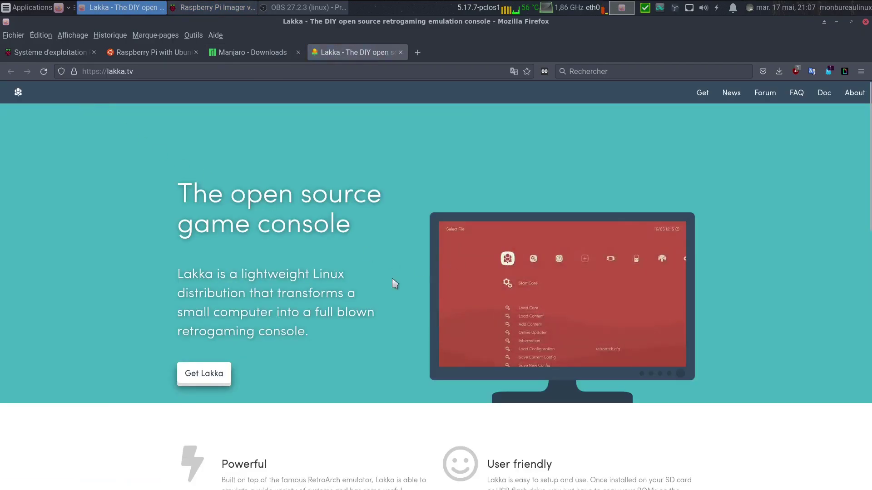
scroll(375, 364, "down", 6)
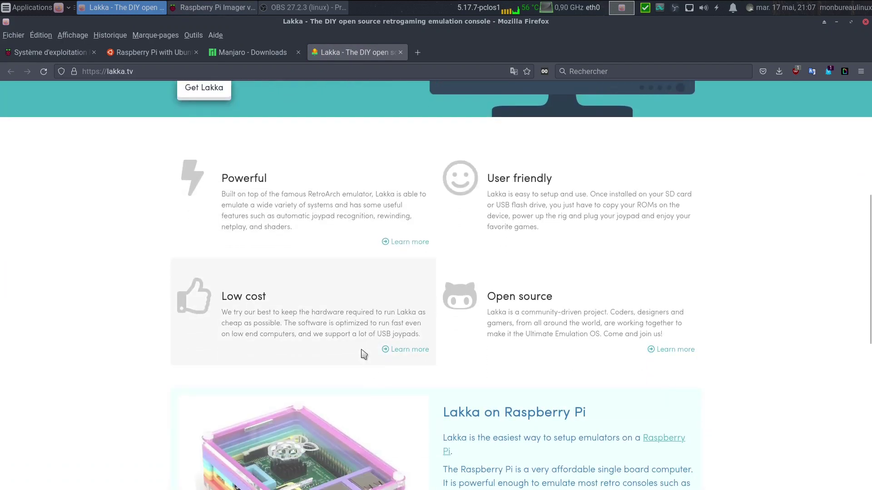
scroll(363, 354, "up", 6)
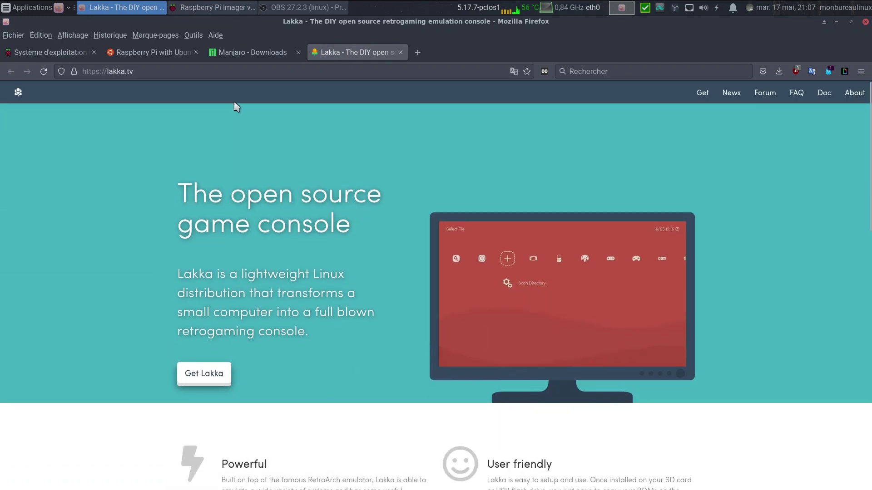
left_click(201, 10)
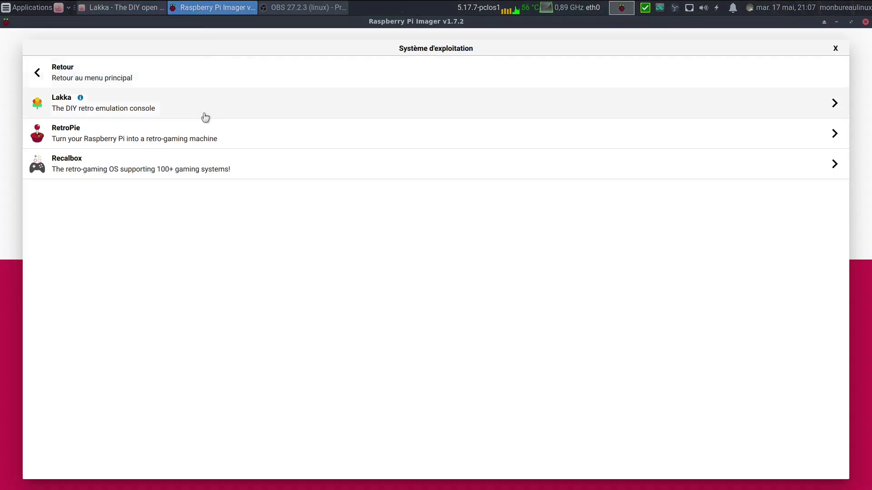
left_click(163, 107)
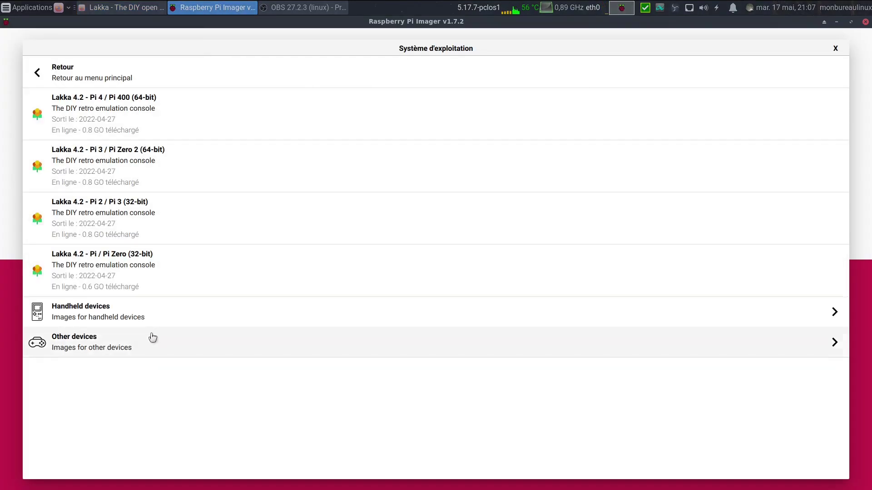
Step: Examine Lakka's images for handheld devices and its generic PC images under other devices
left_click(155, 318)
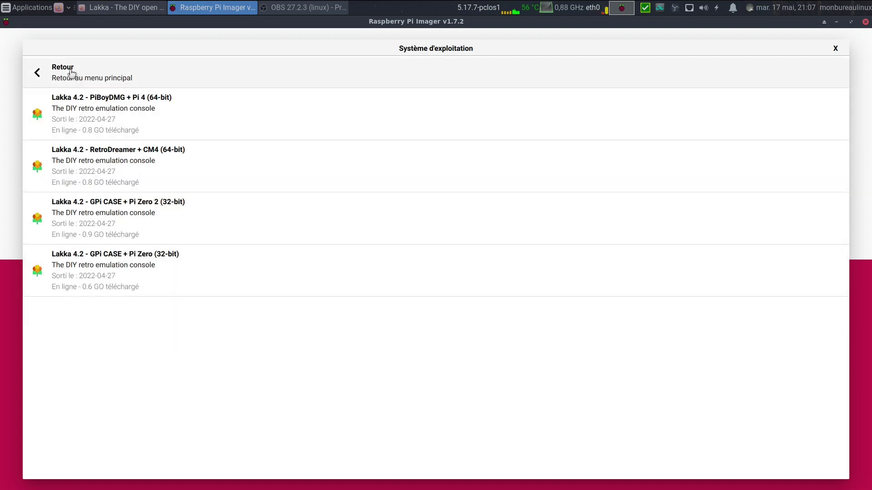
left_click(82, 75)
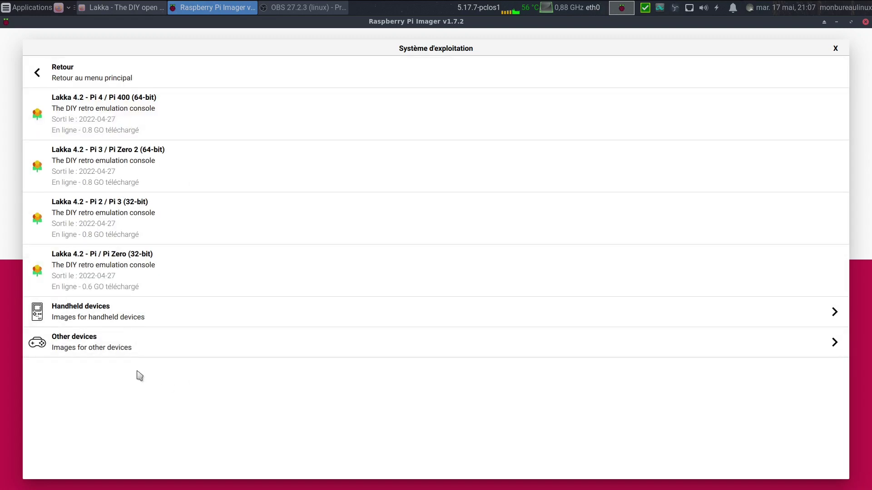
left_click(131, 349)
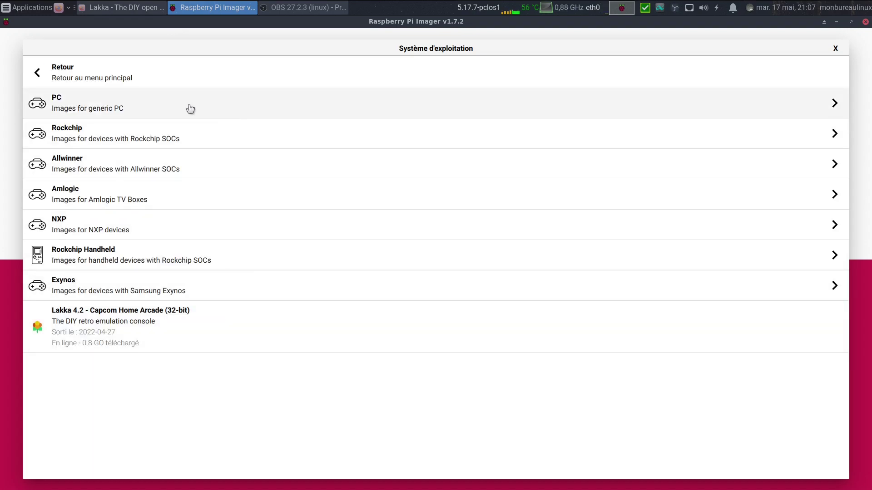
left_click(190, 109)
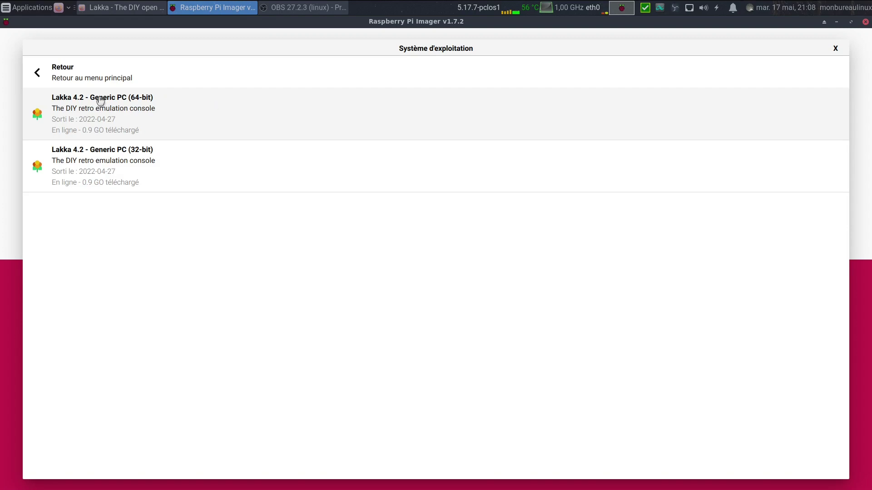
left_click(53, 77)
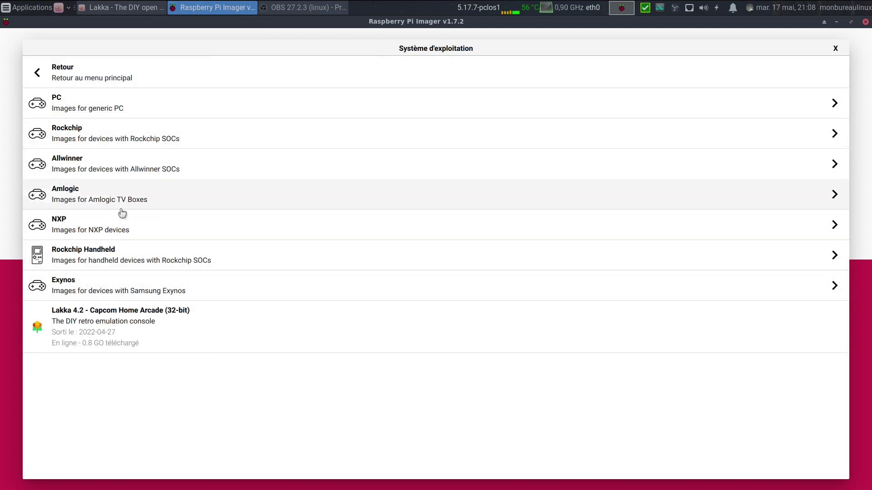
Step: Examine the Lakka images for NXP iMX6 devices, and return to the list of emulation and game systems
left_click(115, 229)
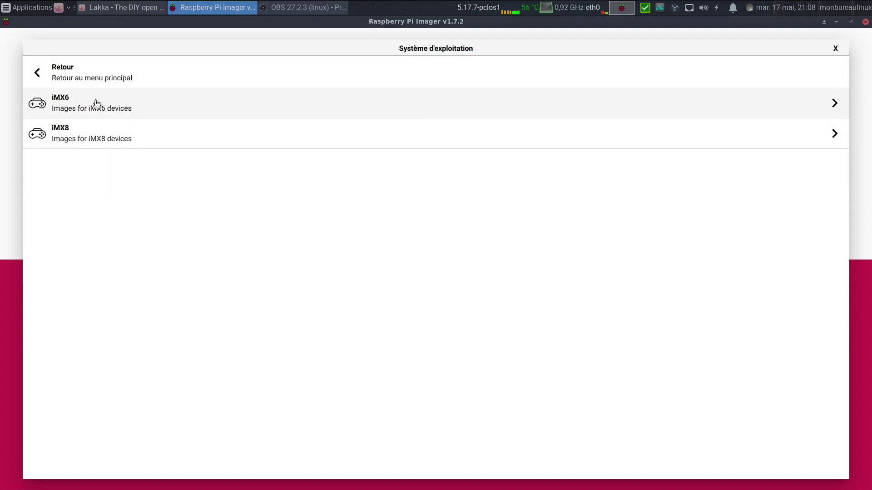
left_click(112, 117)
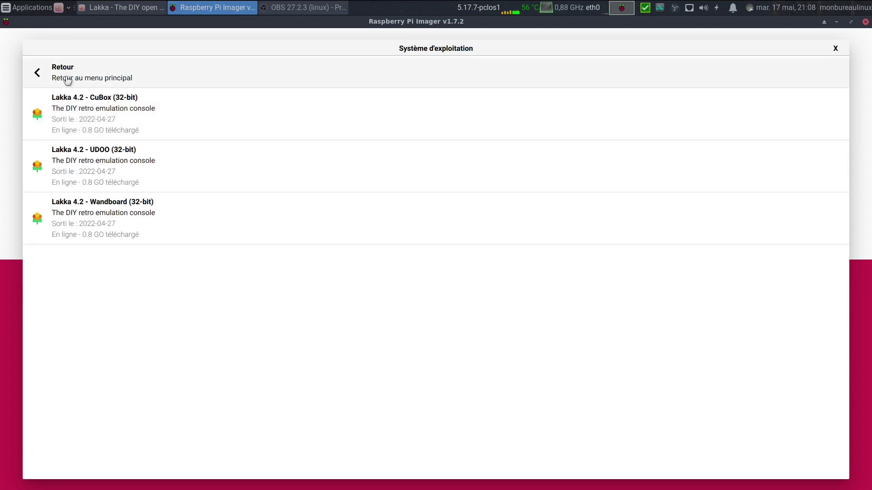
left_click(68, 80)
left_click(39, 76)
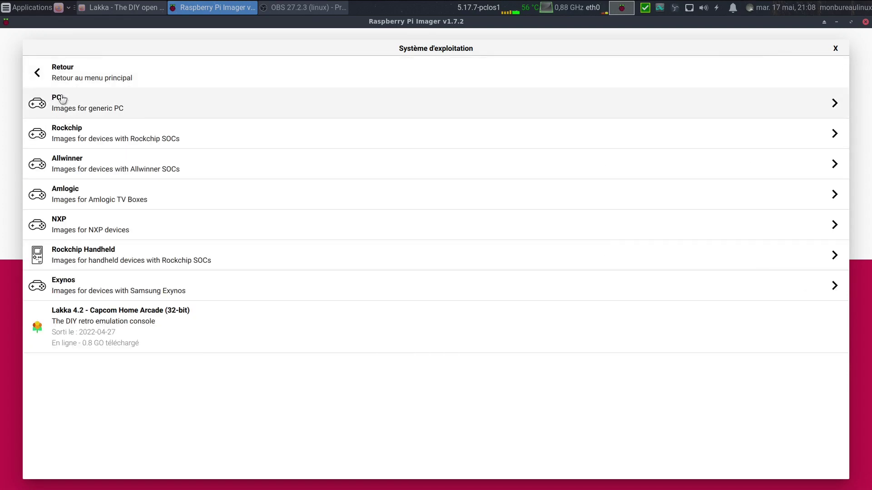
left_click(39, 80)
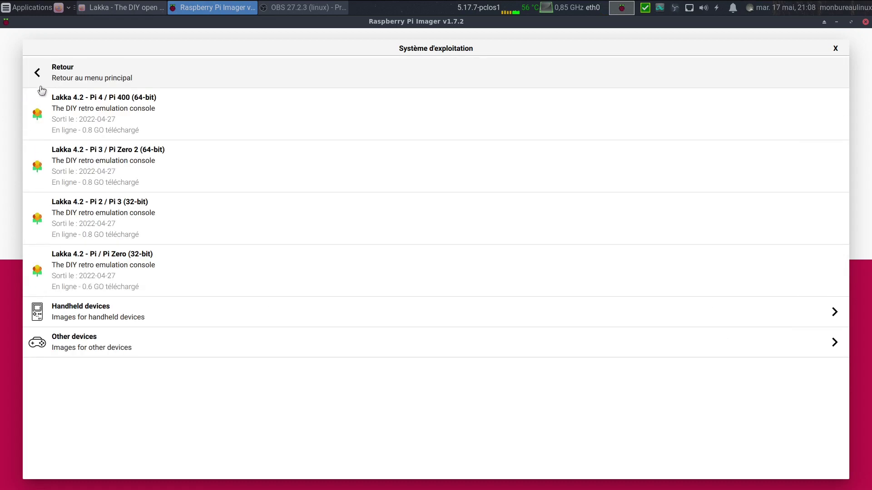
left_click(40, 82)
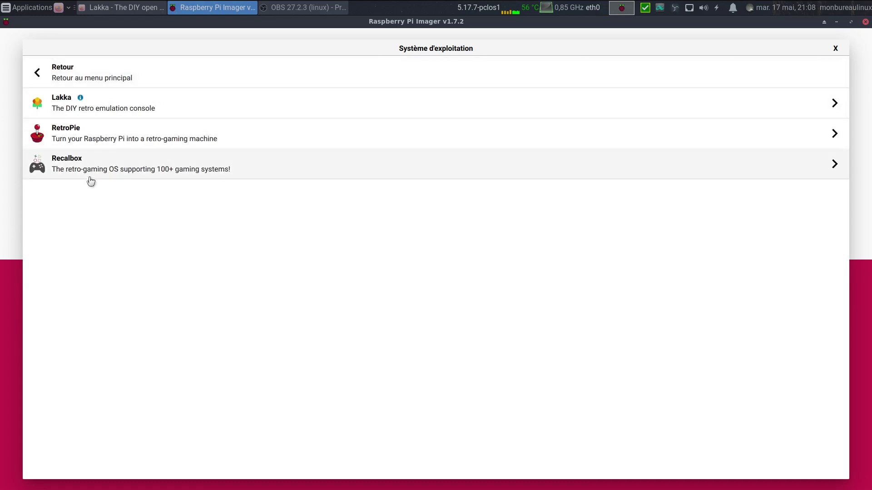
Step: Examine the RetroPie and Recalbox images, and return to the main operating system list
left_click(110, 142)
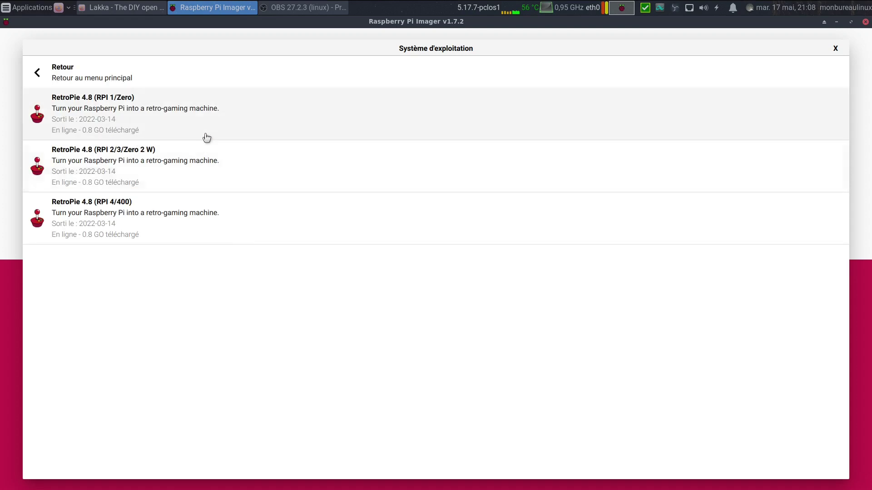
left_click(63, 80)
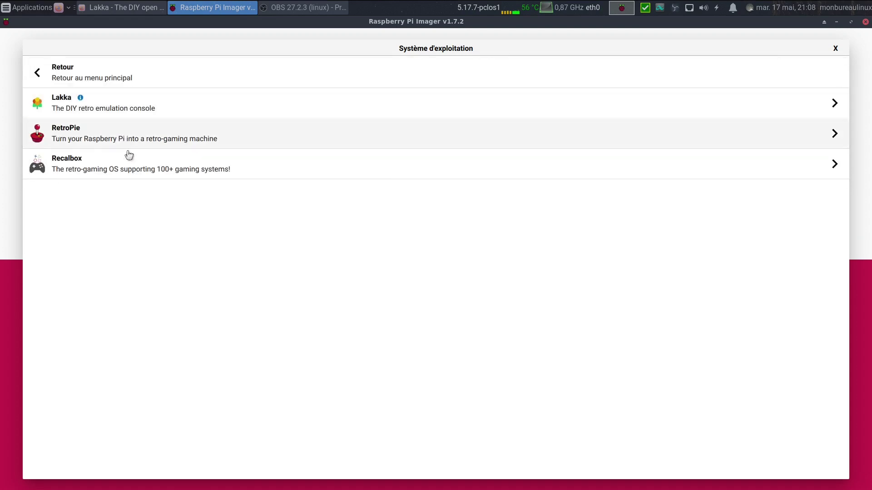
left_click(110, 168)
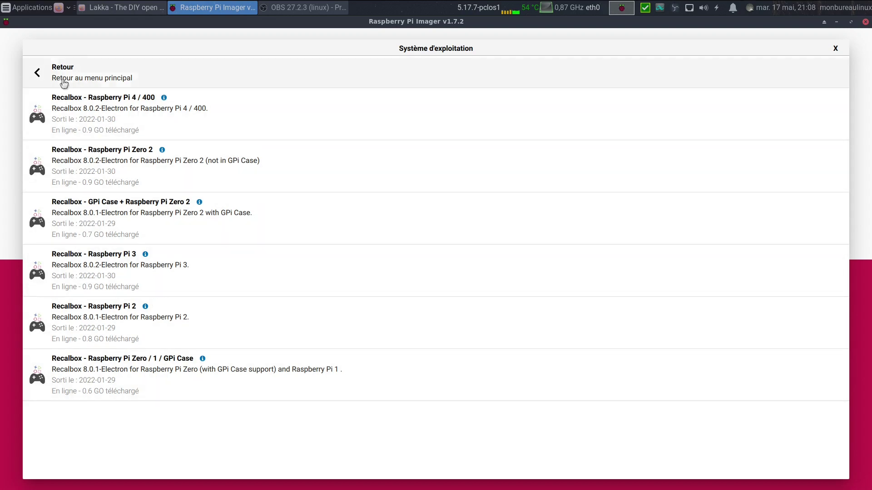
left_click(37, 79)
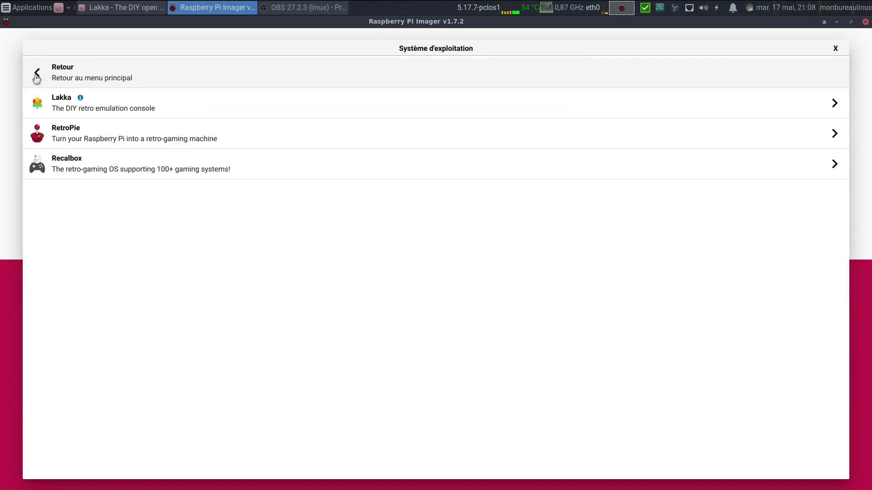
left_click(40, 79)
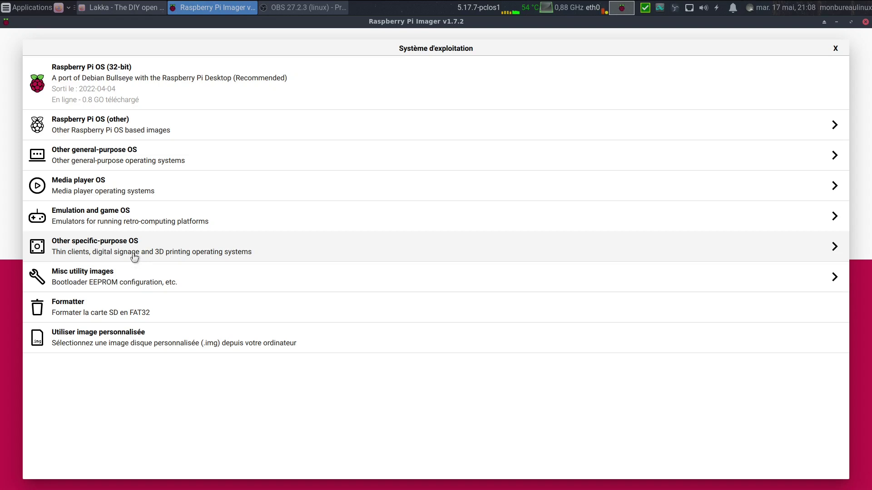
Step: Among the specific-purpose systems for 3D printing, examine the Mainsail OS, OctoPi, OctoKlipperPi and SimplyPi images
left_click(134, 257)
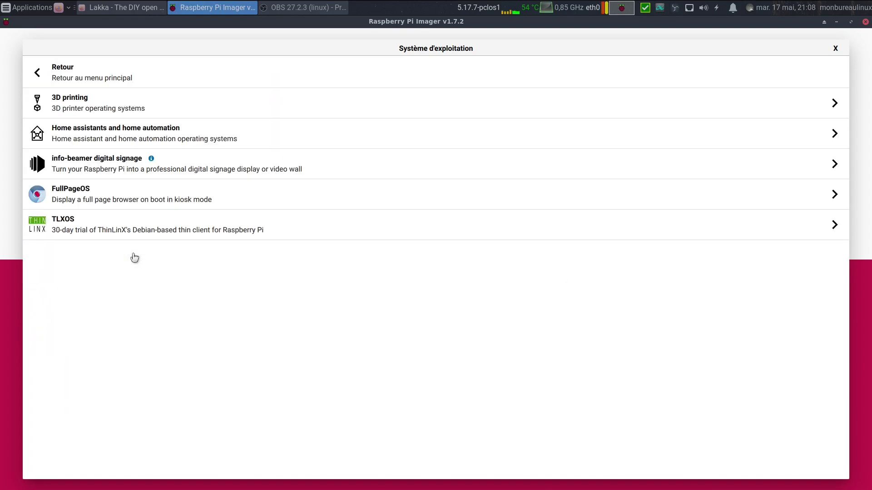
left_click(143, 117)
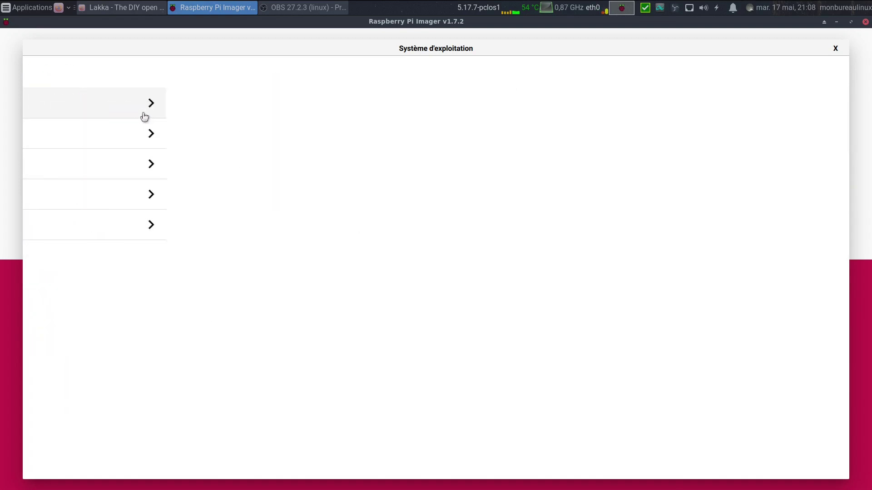
left_click(132, 107)
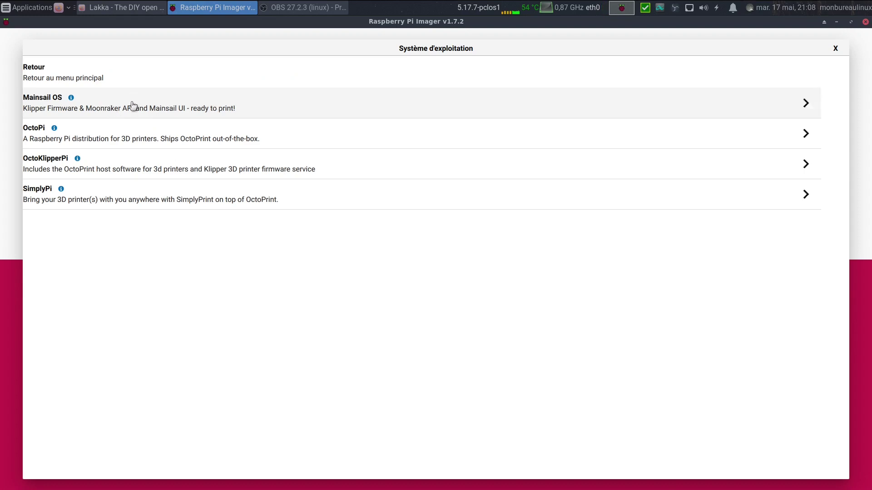
left_click(81, 80)
left_click(84, 134)
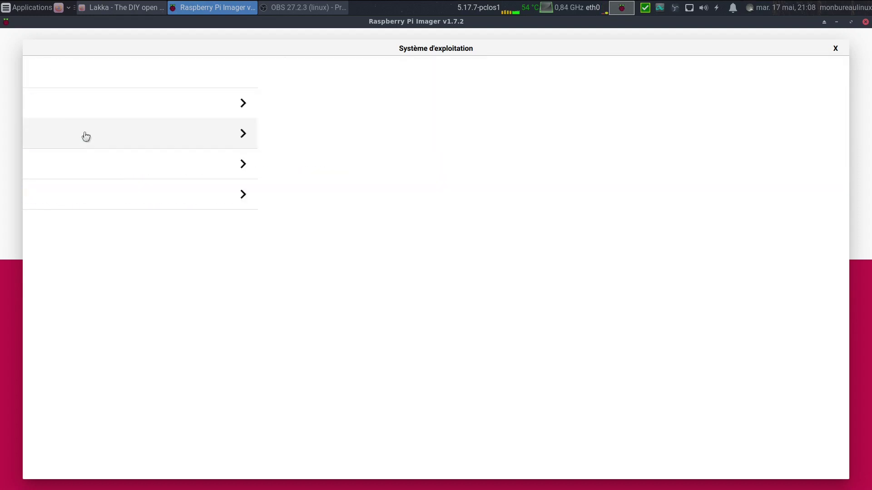
left_click(74, 73)
left_click(97, 169)
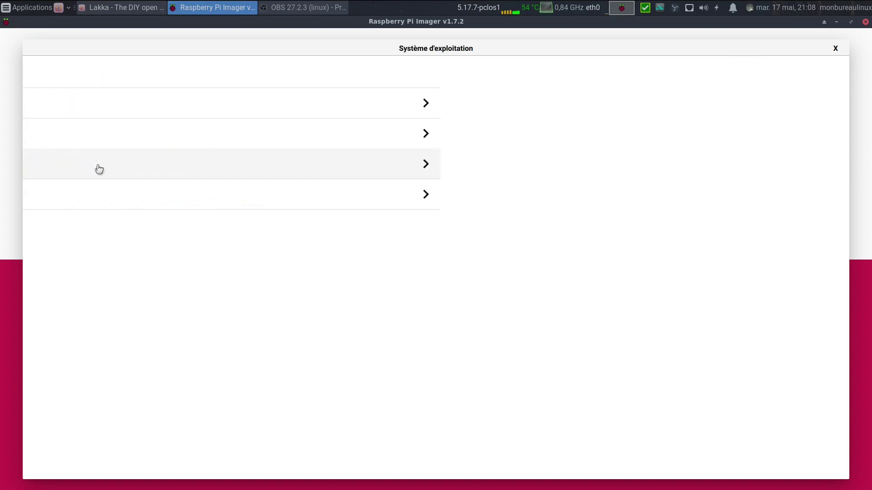
left_click(81, 69)
left_click(97, 195)
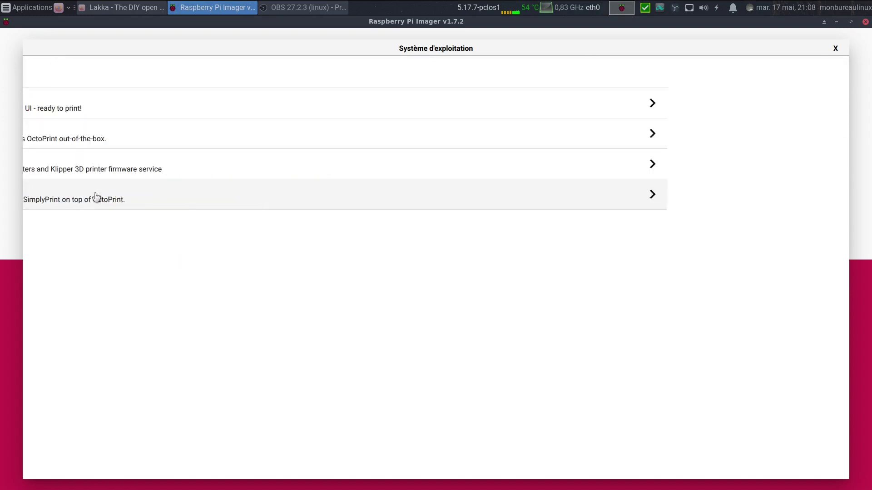
left_click(85, 79)
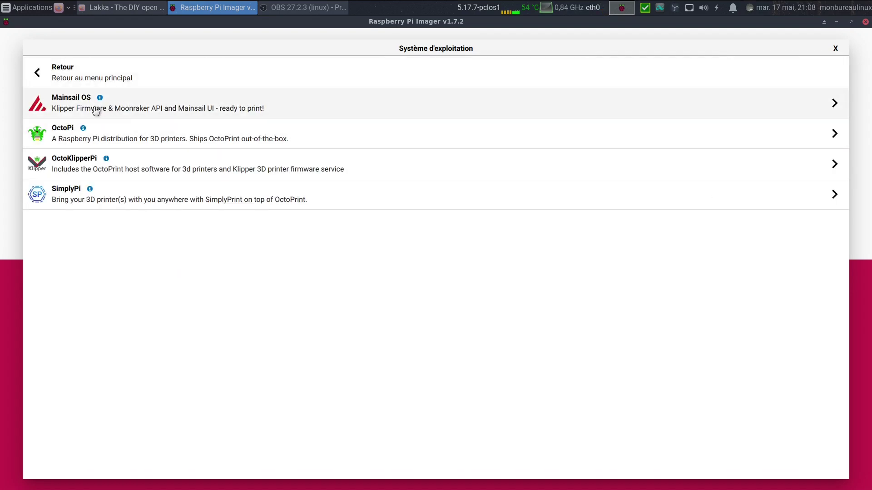
Step: View the MainsailOS and SimplyPrint websites linked from the 3D printing systems, and return to Imager's specific-purpose list
left_click(100, 98)
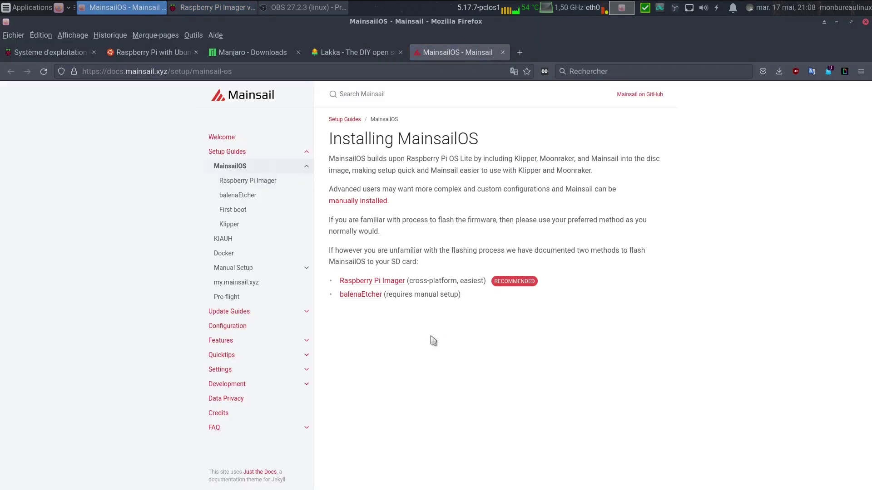
left_click(230, 7)
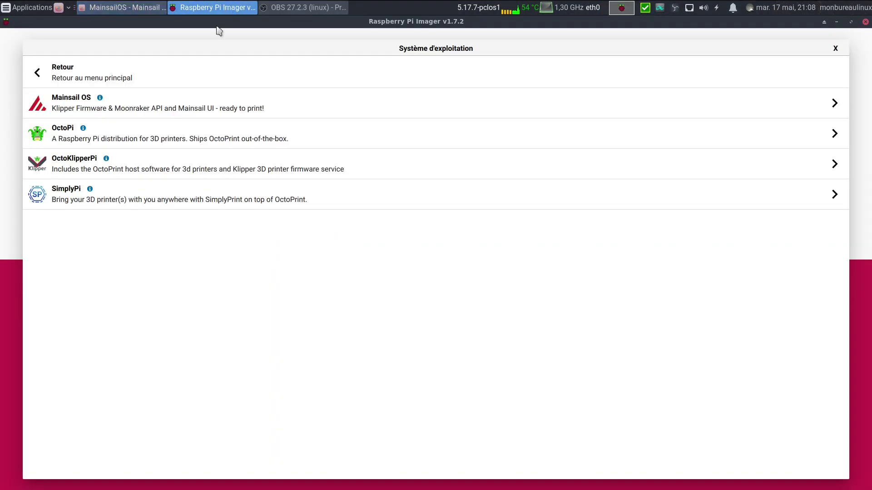
left_click(90, 190)
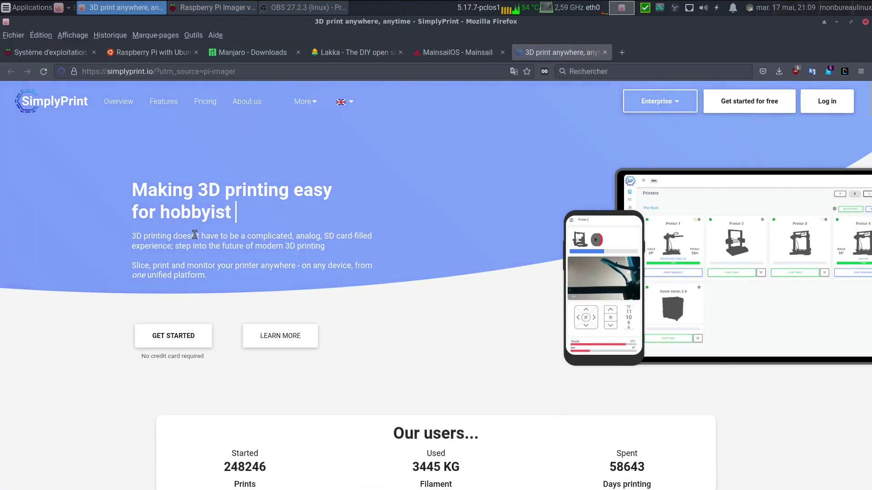
scroll(357, 286, "down", 6)
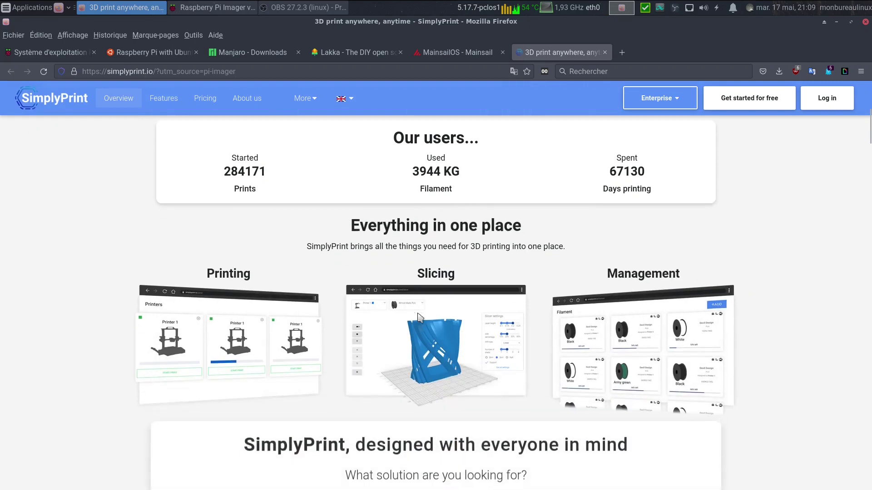
scroll(422, 314, "down", 4)
left_click(469, 54)
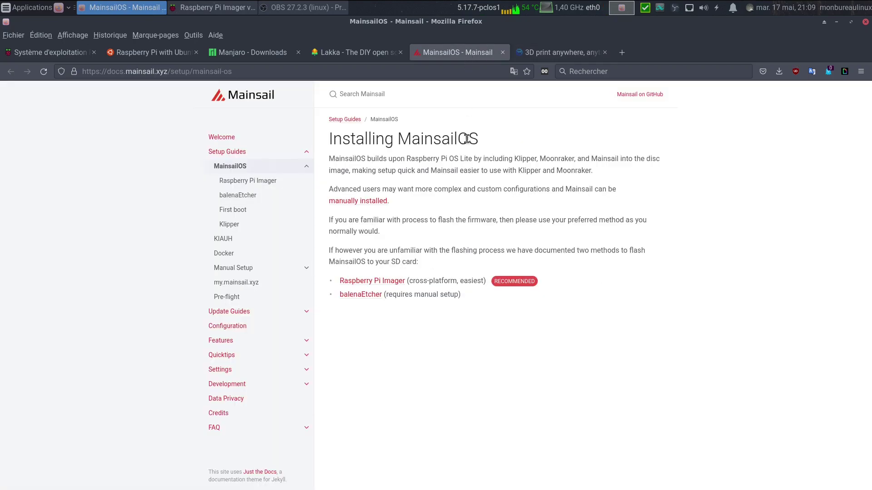
left_click(589, 58)
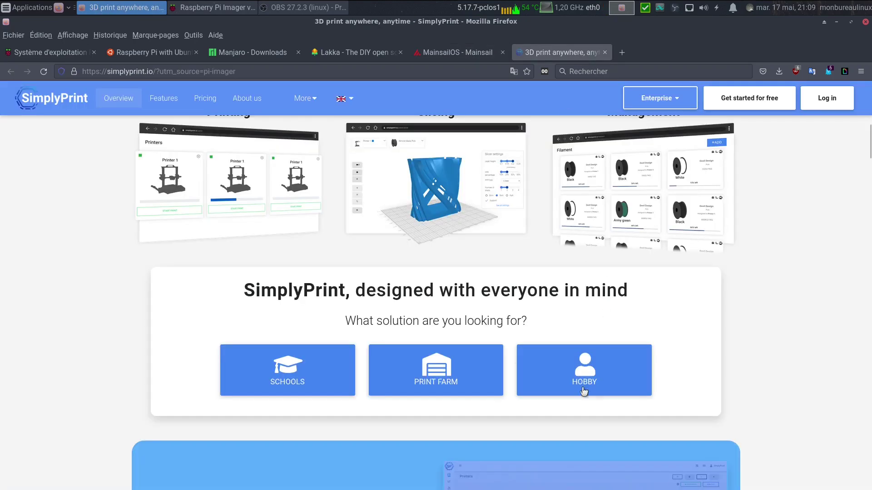
scroll(581, 390, "down", 6)
scroll(412, 297, "up", 15)
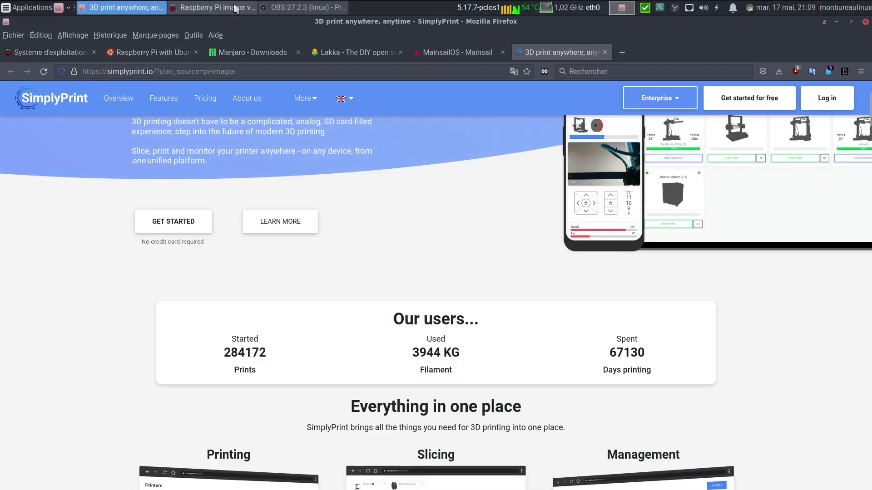
left_click(212, 7)
left_click(37, 74)
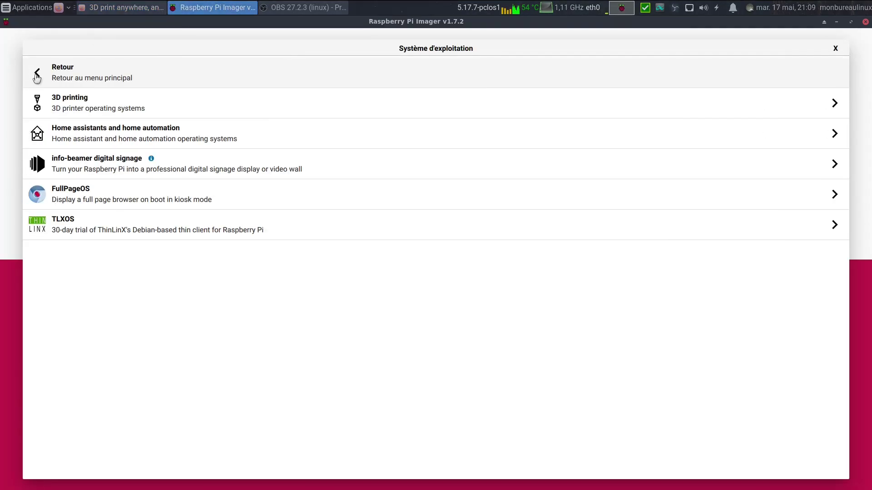
Step: In the home assistants and home automation category, examine the Home Assistant, Gladys Assistant, nymea and Homebridge images
left_click(128, 134)
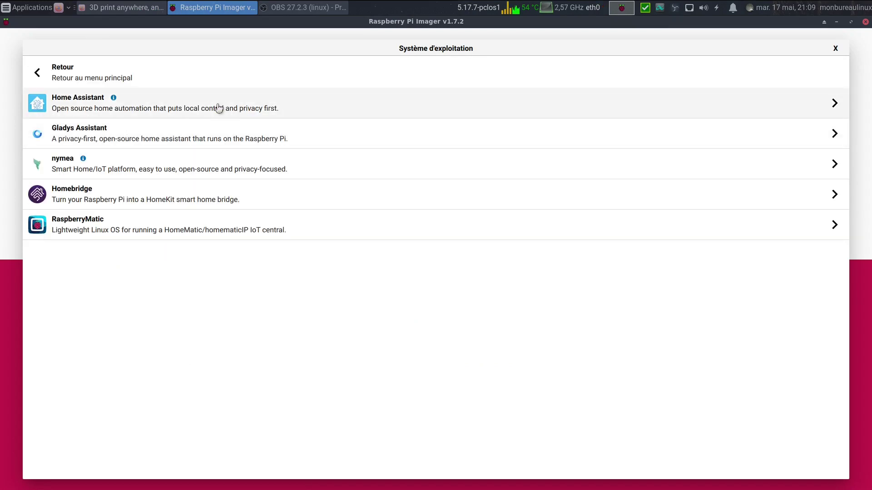
left_click(269, 117)
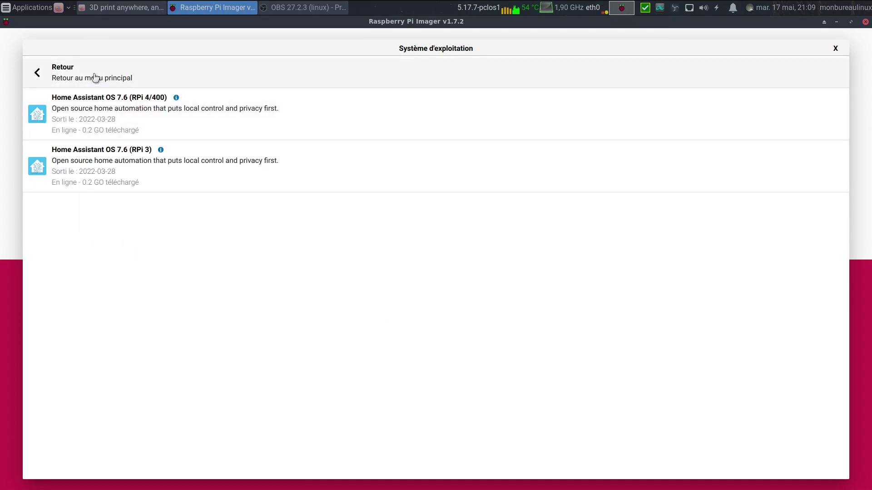
left_click(68, 78)
left_click(97, 127)
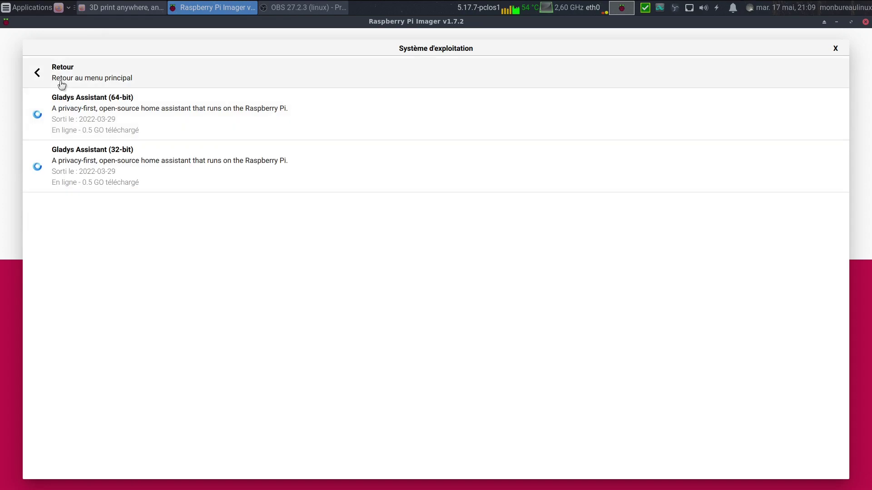
left_click(62, 84)
left_click(95, 170)
left_click(54, 84)
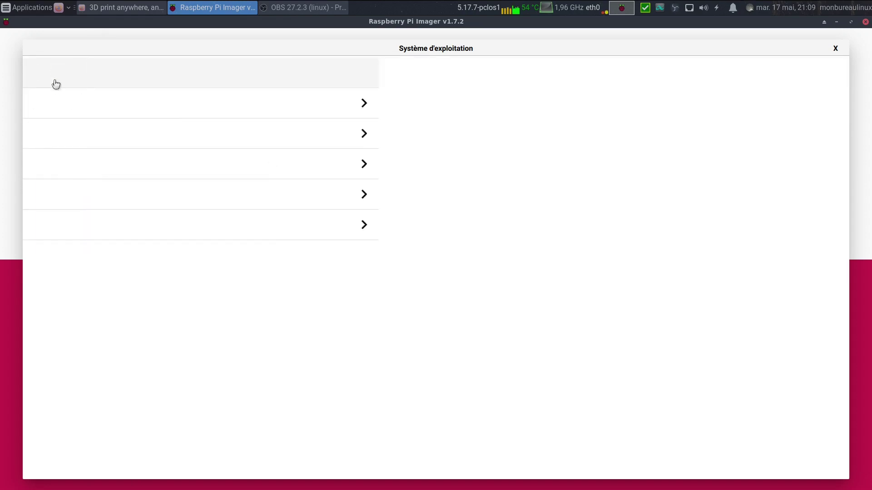
left_click(84, 195)
left_click(59, 76)
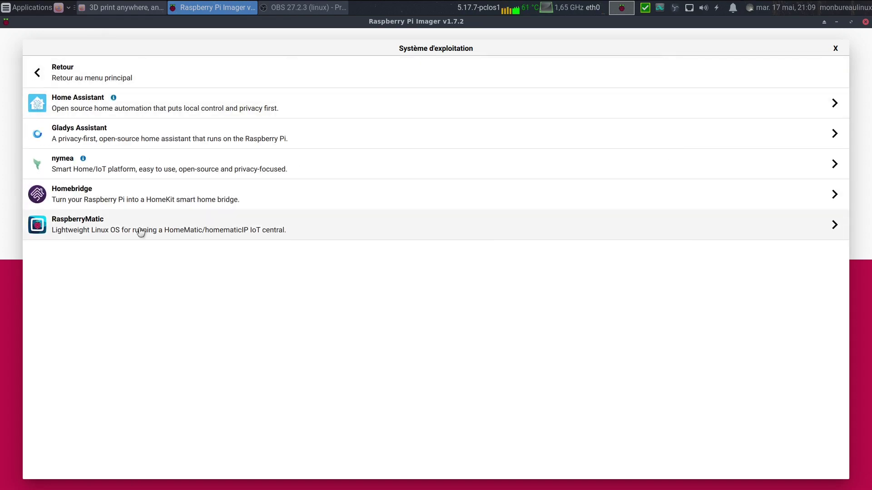
Step: Examine the RaspberryMatic images in the home automation category, and return to the specific-purpose systems list
left_click(140, 230)
left_click(71, 77)
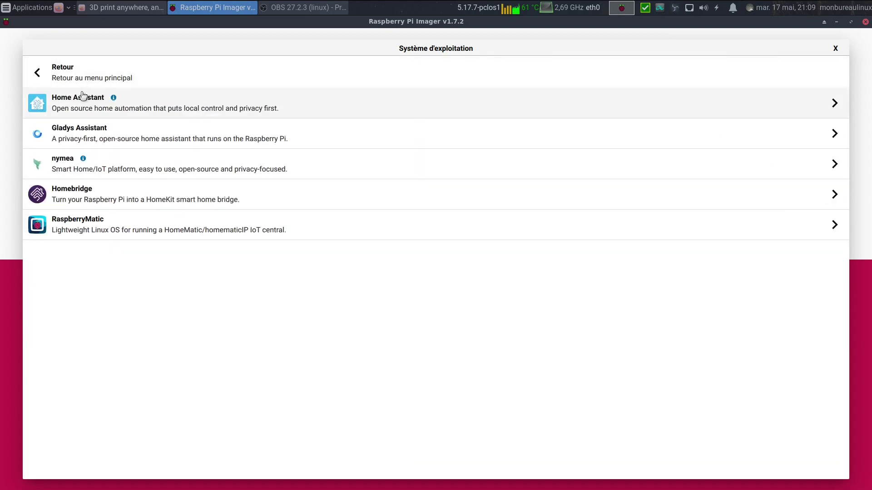
left_click(50, 75)
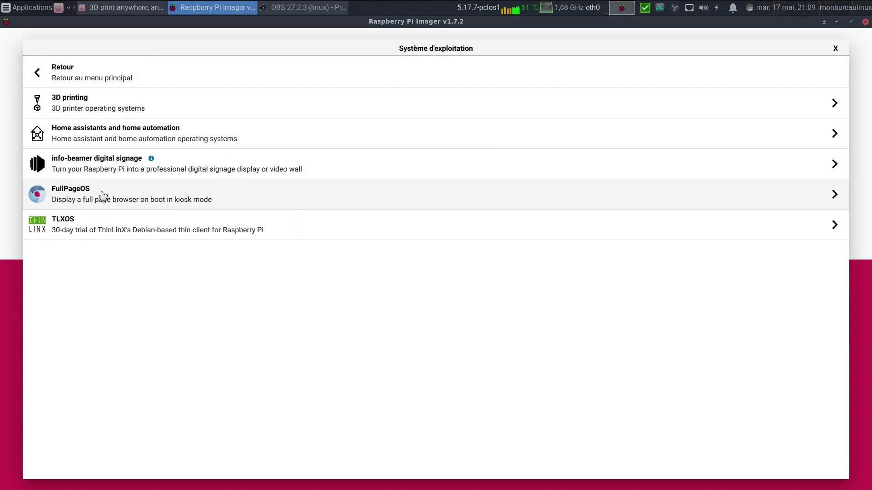
Step: Examine the info-beamer digital signage, FullPageOS and TLXOS entries, and return to the main operating system list
left_click(108, 173)
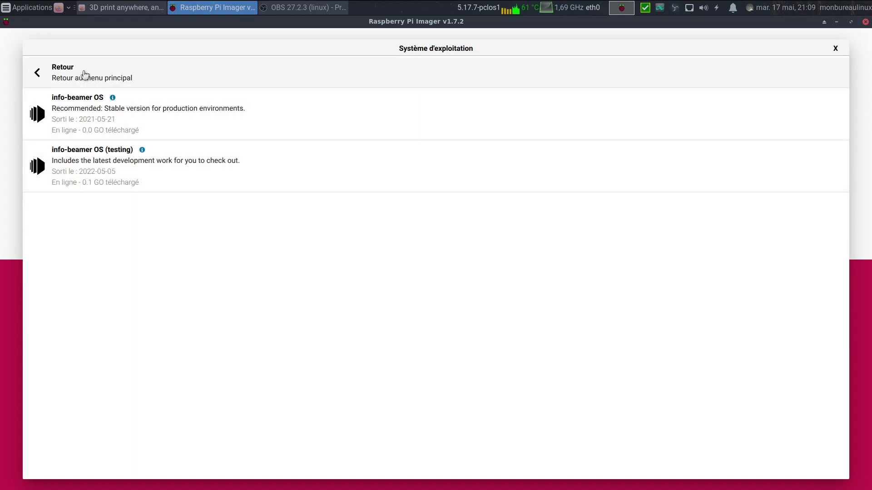
left_click(85, 74)
left_click(84, 200)
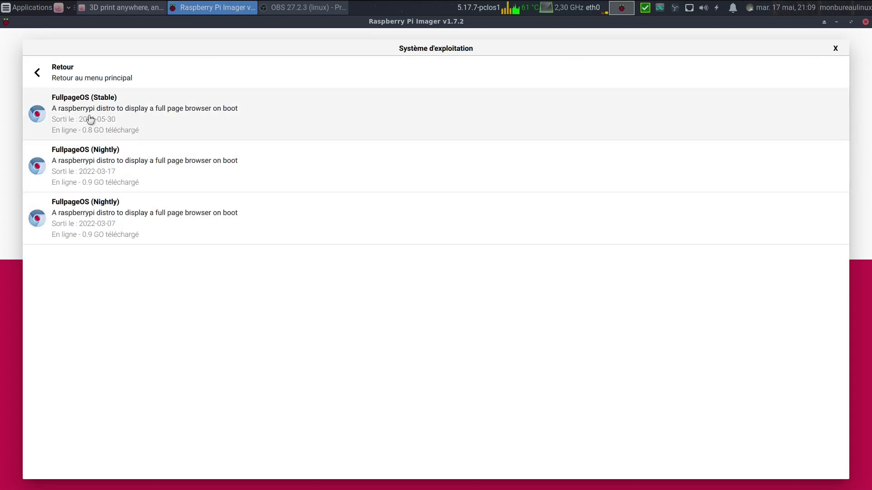
left_click(82, 78)
left_click(101, 227)
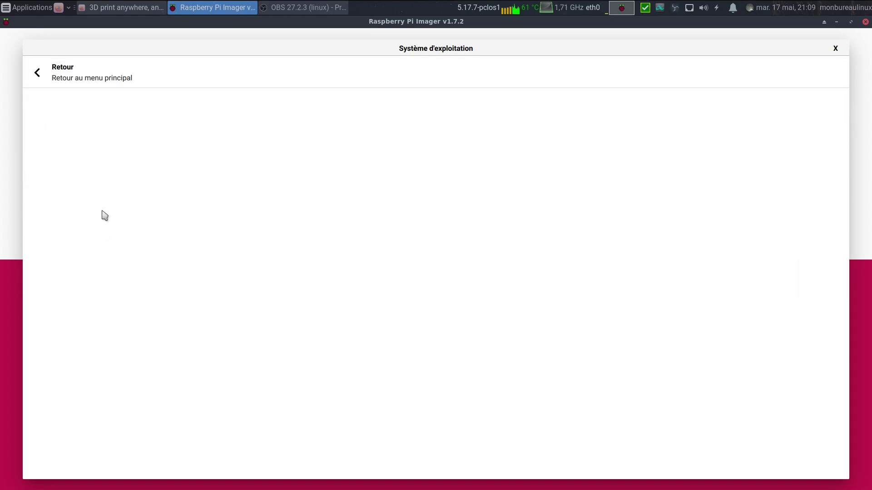
left_click(94, 80)
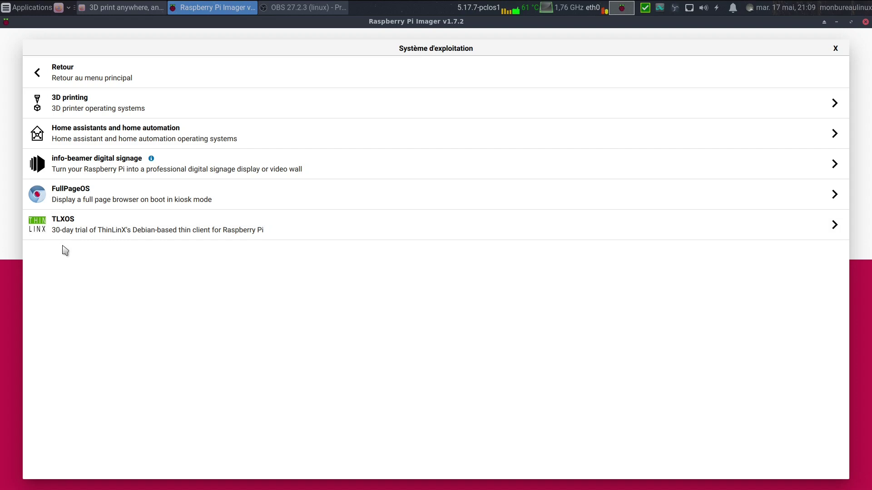
left_click(32, 78)
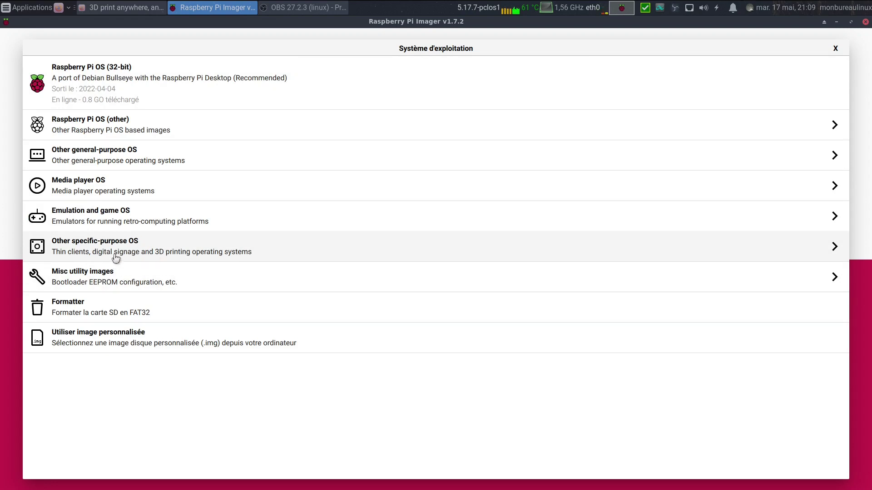
Step: Among the misc utility images, examine the Bootloader boot options and the PINN installer, and return to the main list
left_click(148, 286)
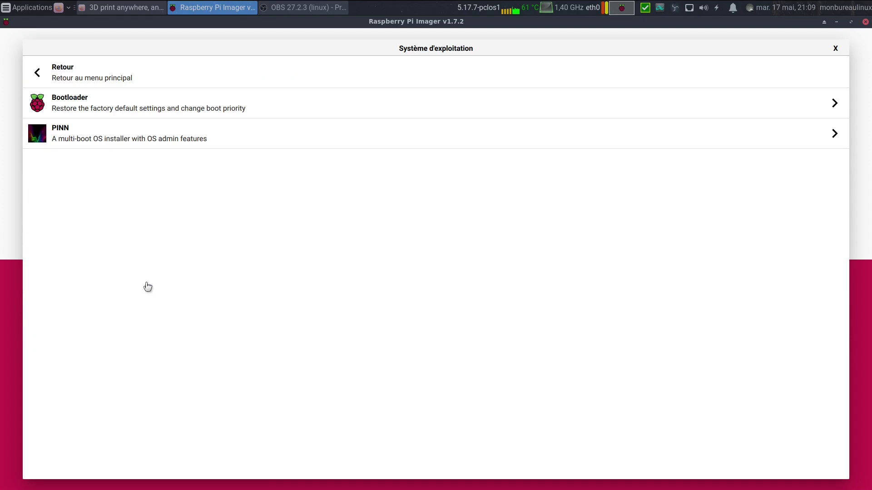
left_click(106, 112)
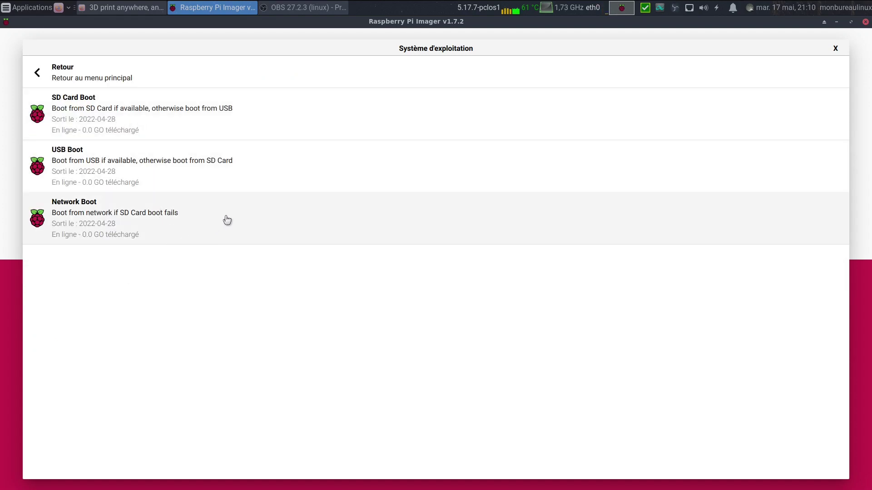
left_click(59, 72)
left_click(76, 141)
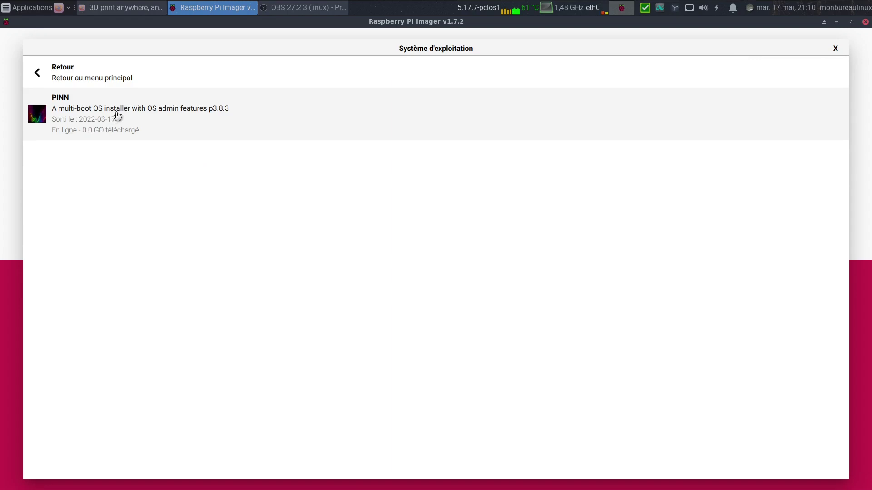
left_click(40, 74)
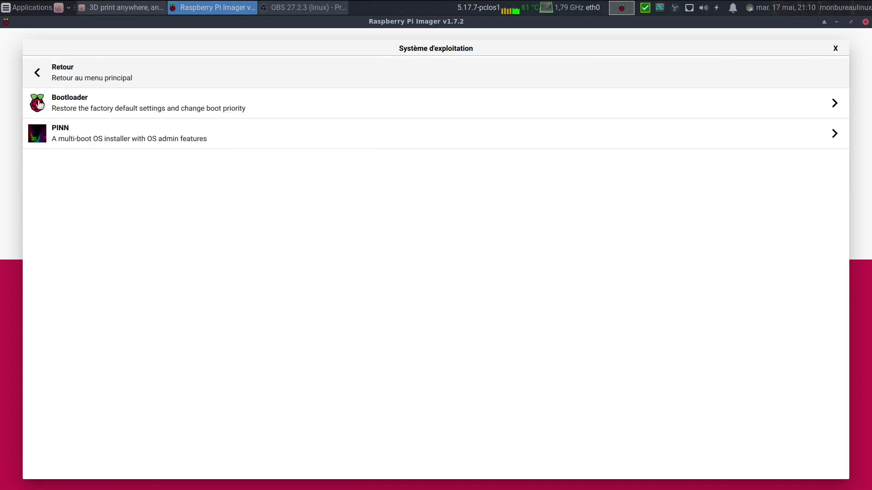
left_click(39, 76)
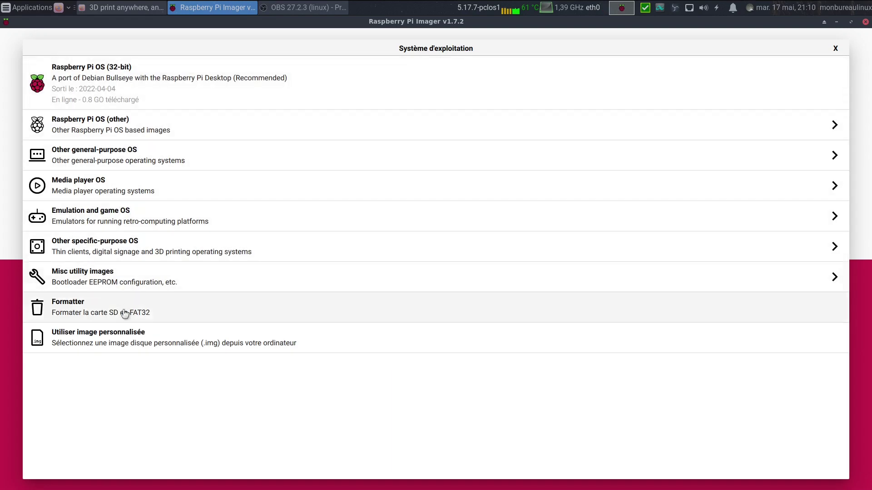
Step: Choose the option that formats the SD card in FAT32, and view the available storage devices
left_click(118, 306)
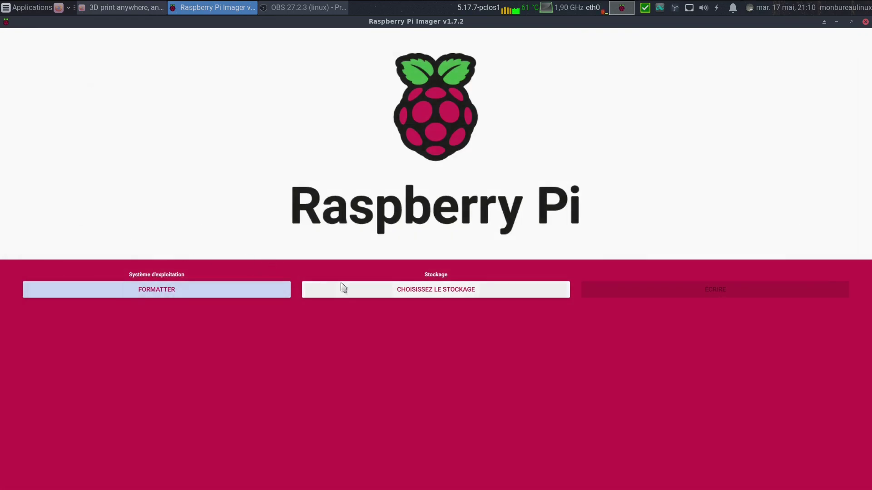
left_click(350, 295)
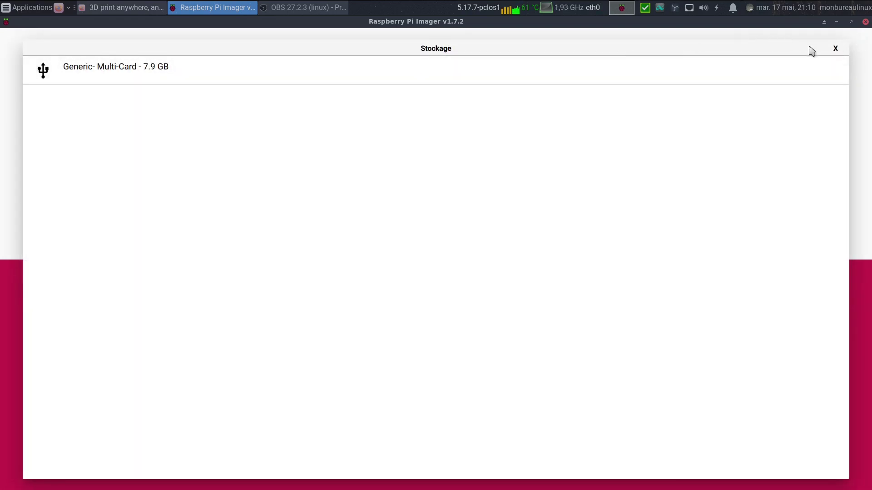
left_click(836, 50)
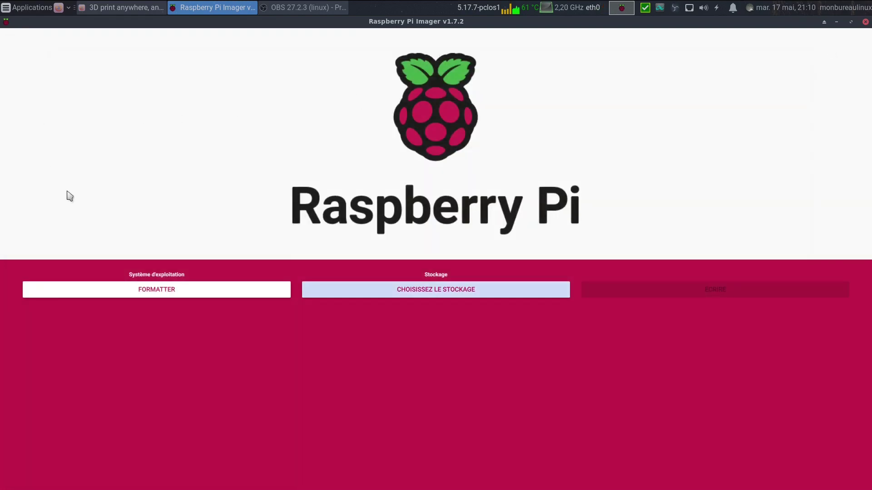
Step: Choose the custom image 2022-04-04-raspios-bullseye-arm64.img.xz from Téléchargements and the 7.9 GB Generic- Multi-Card as storage
left_click(152, 292)
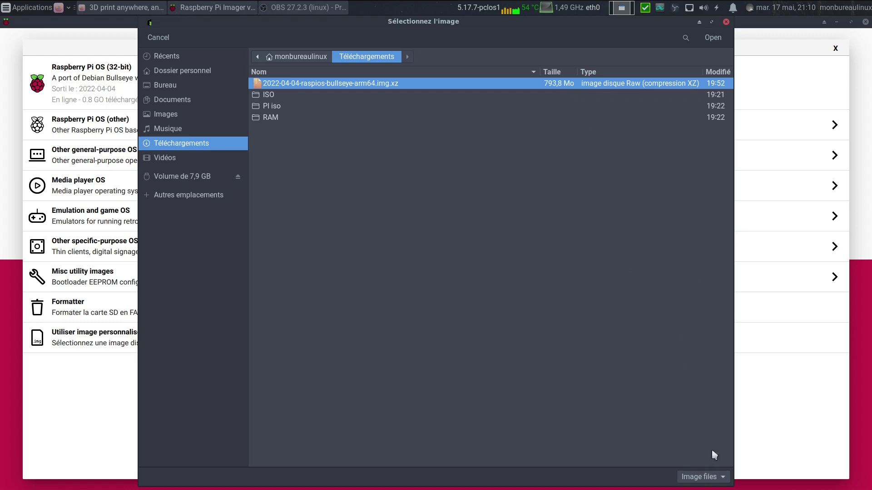
left_click(712, 38)
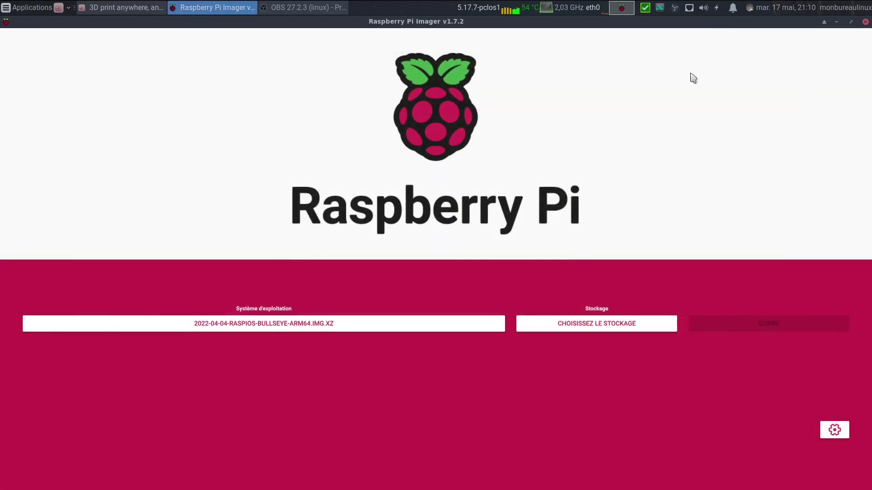
left_click(582, 330)
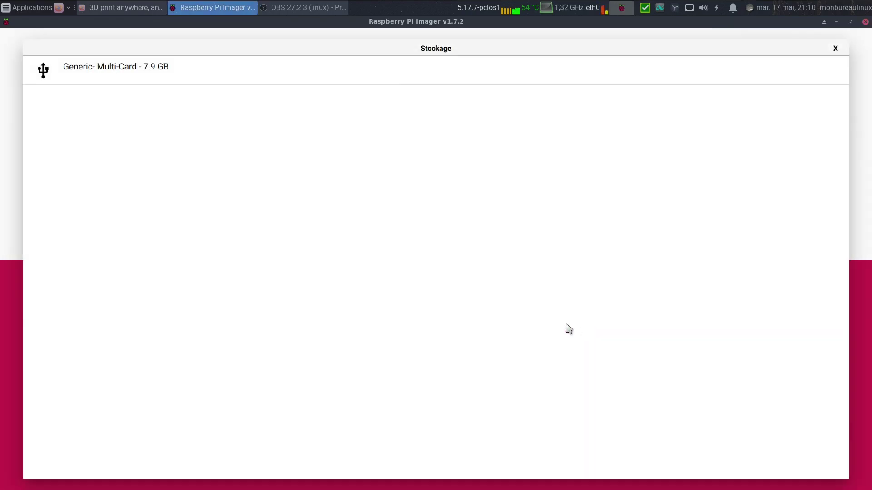
left_click(132, 68)
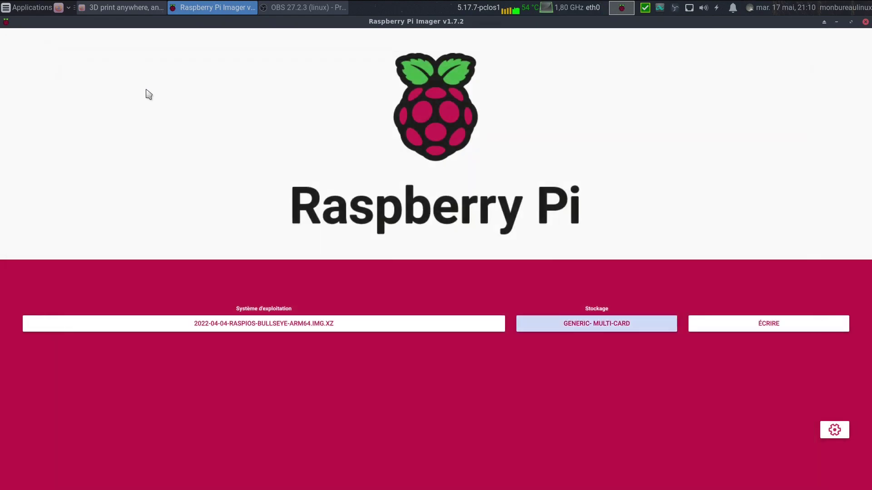
Step: Start writing the image to the card, check the card's volume in the Thunar file manager, and confirm erasing its data
left_click(795, 330)
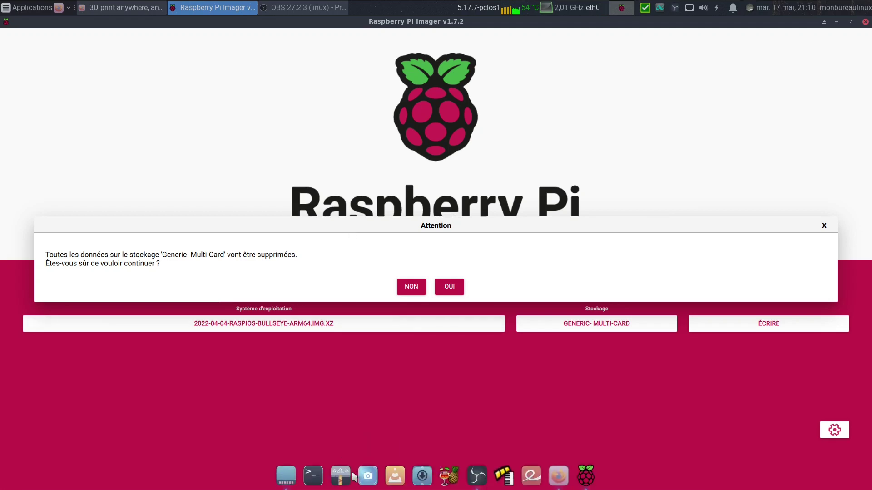
left_click(341, 476)
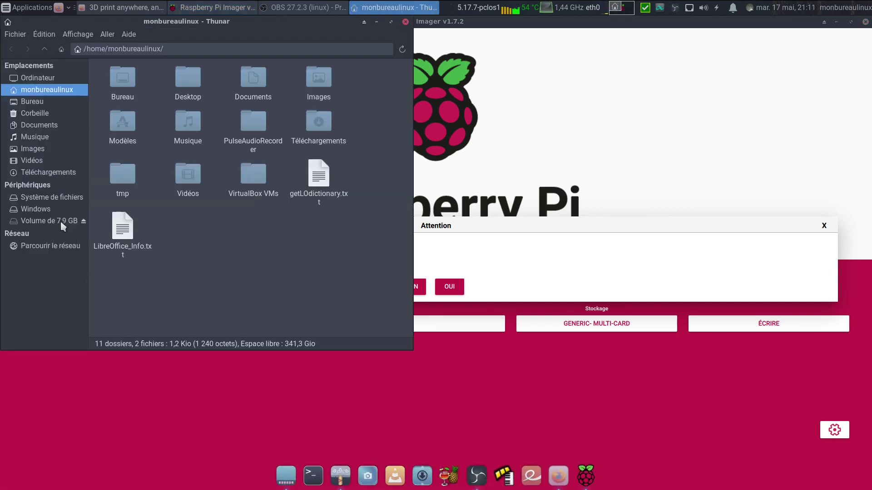
left_click(376, 22)
left_click(449, 286)
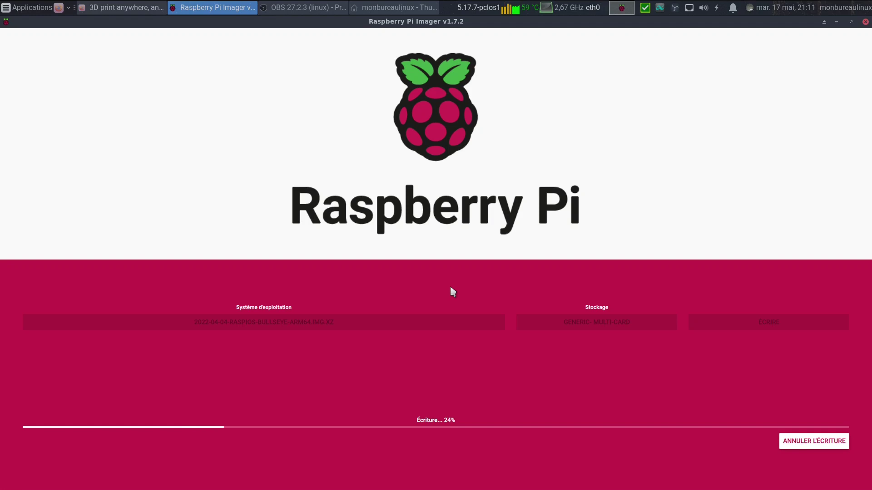
Step: Minimize Imager and review the Raspberry Pi OS introduction and Imager download section of the raspberrypi.com software page in Firefox
left_click(837, 23)
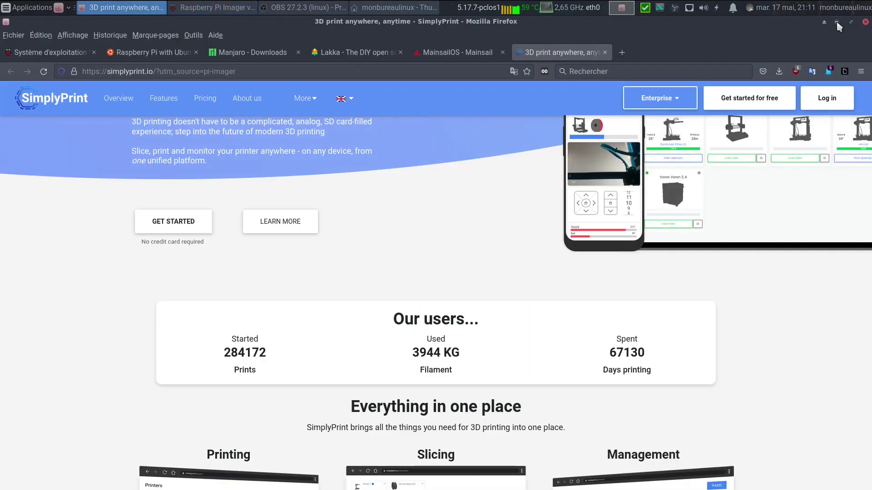
left_click(66, 54)
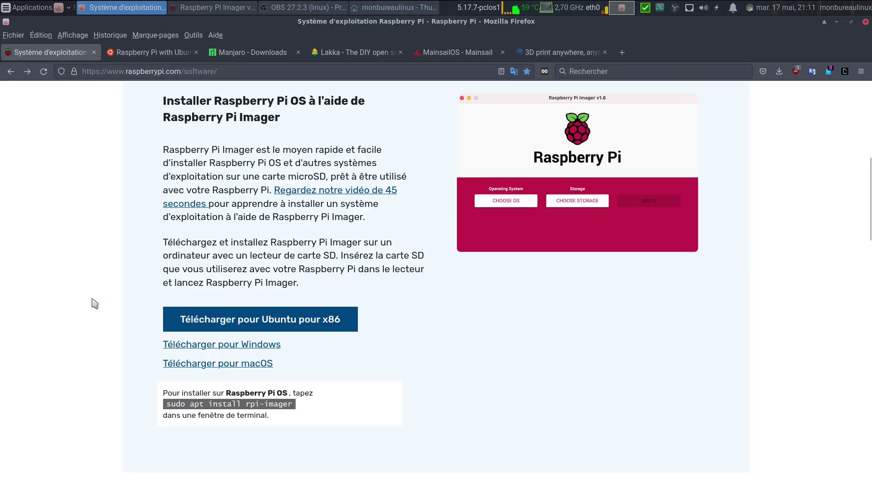
scroll(94, 304, "up", 3)
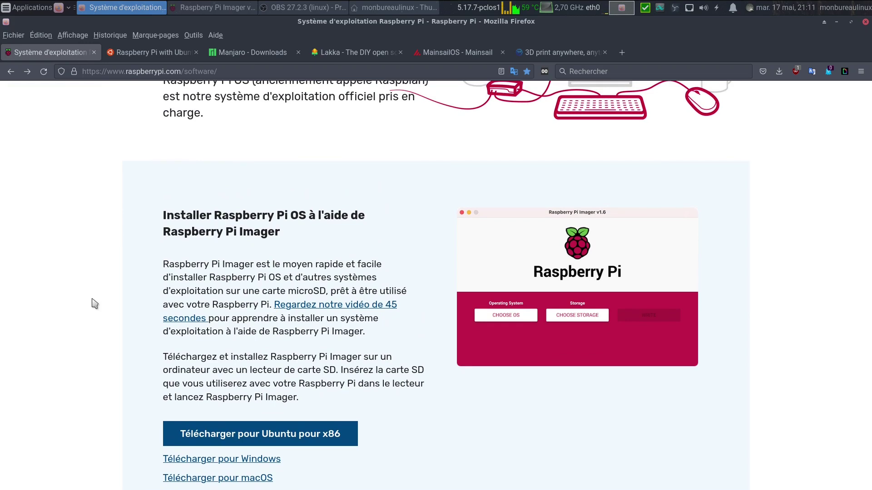
scroll(95, 303, "up", 5)
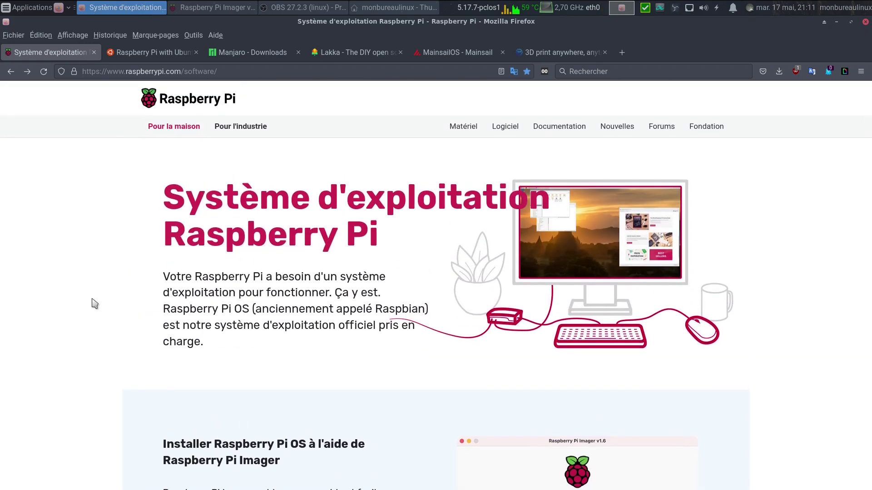
scroll(94, 304, "down", 1)
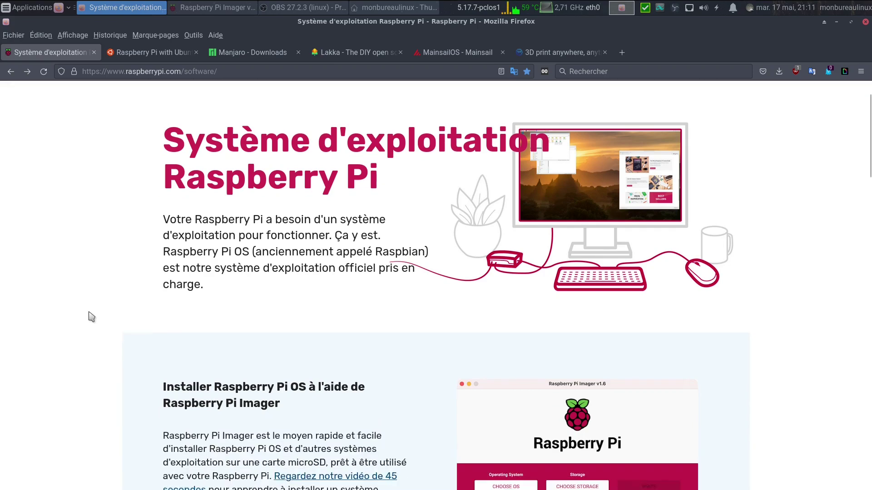
scroll(88, 312, "down", 2)
scroll(86, 304, "down", 2)
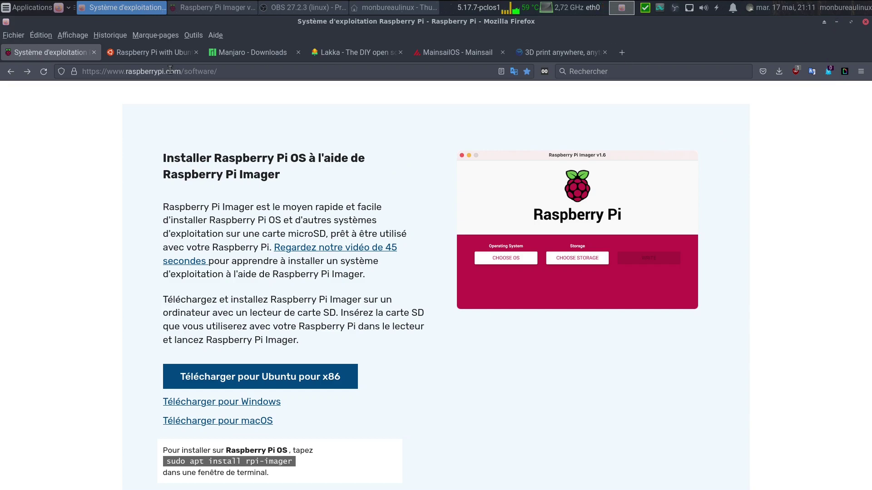
Step: View the open Ubuntu, Manjaro, Lakka, MainsailOS and SimplyPrint websites, and switch back to Raspberry Pi Imager to check the writing progress
left_click(152, 52)
left_click(255, 53)
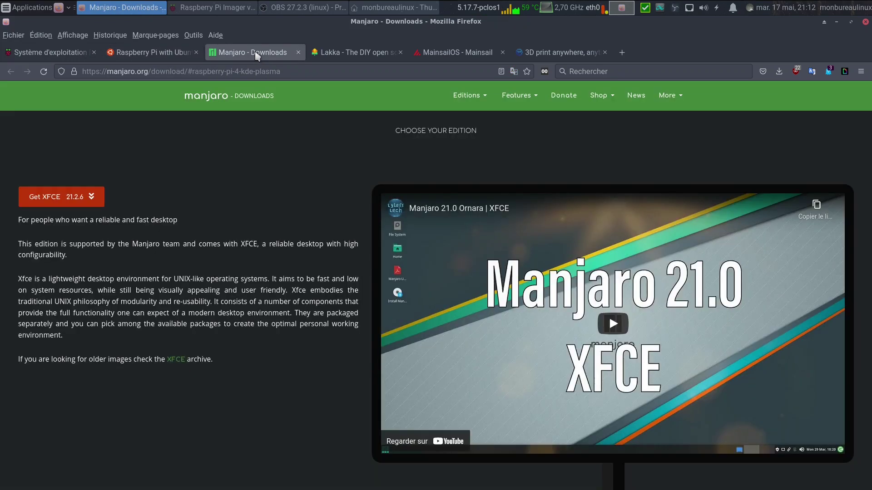
left_click(353, 54)
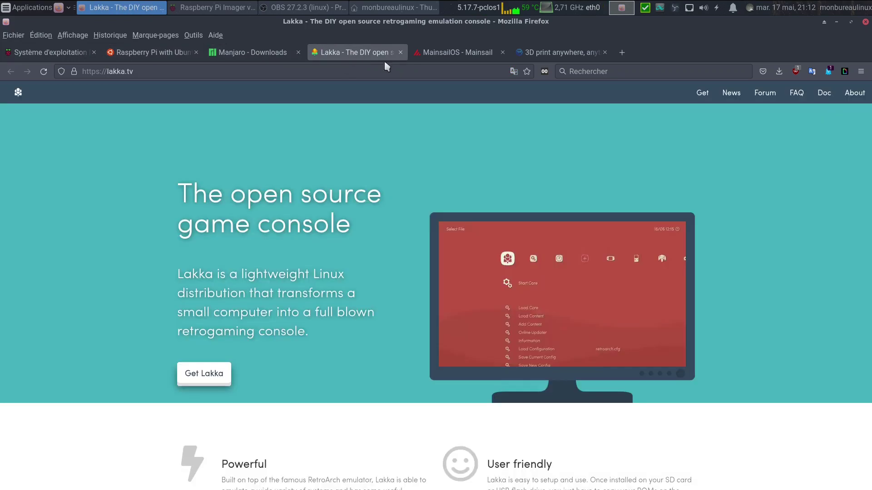
left_click(455, 53)
left_click(516, 53)
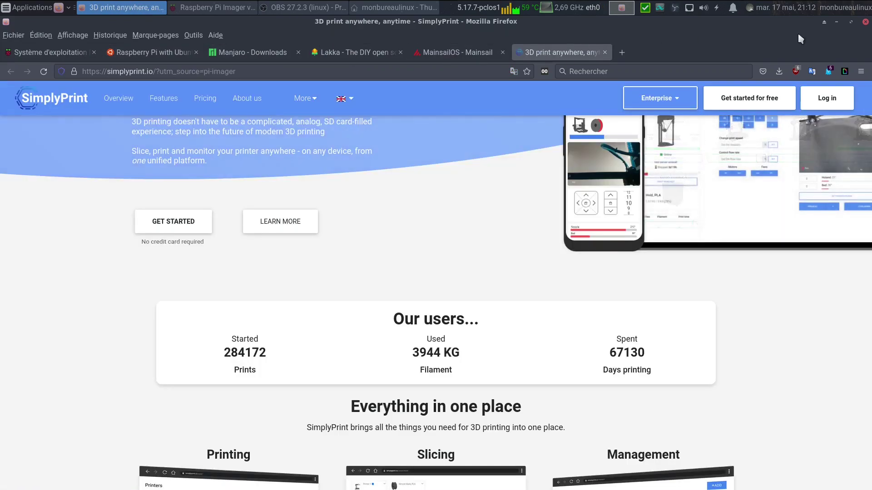
left_click(836, 21)
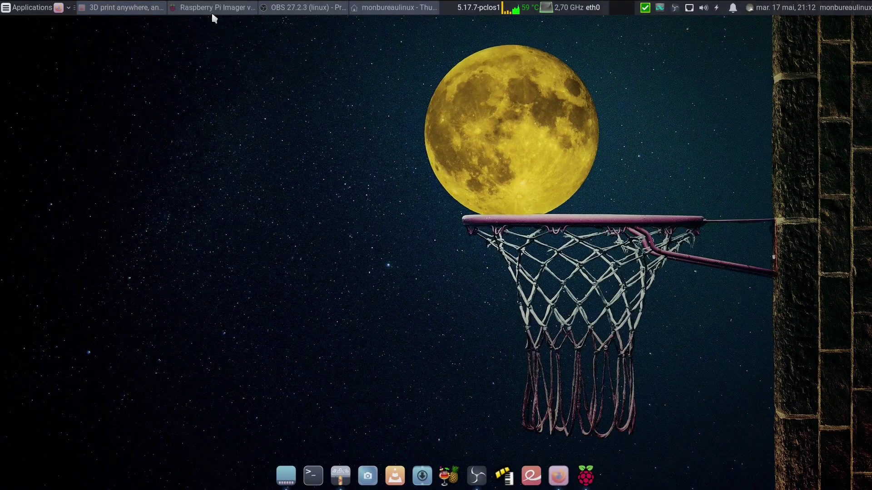
left_click(212, 8)
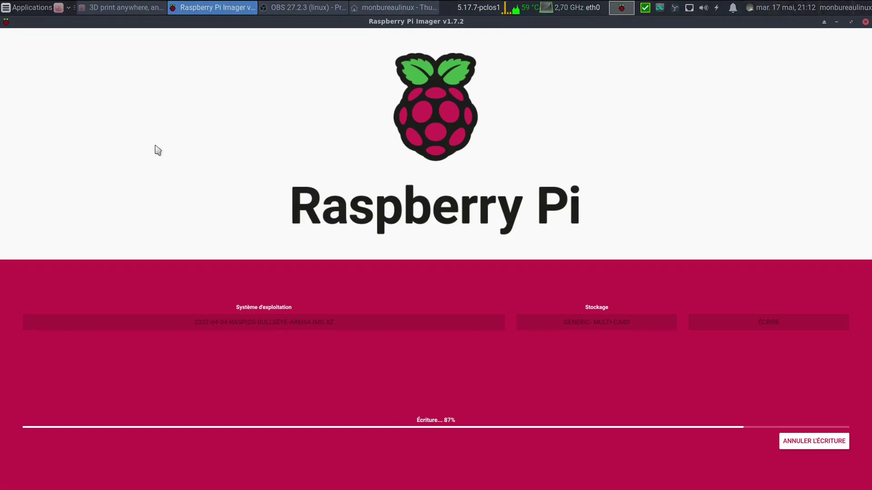